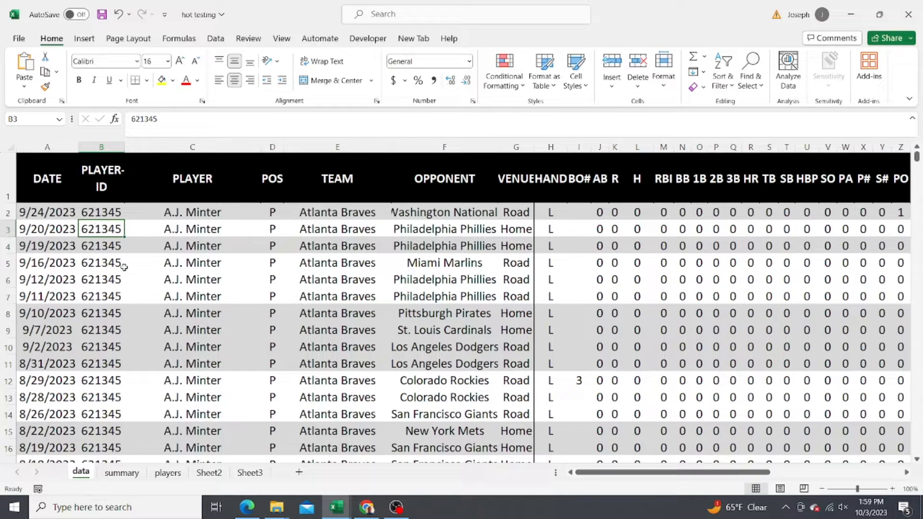
Sort the data sheet by PLAYER from Z to A, and within each player by DATE from newest to oldest.
click(197, 250)
click(197, 273)
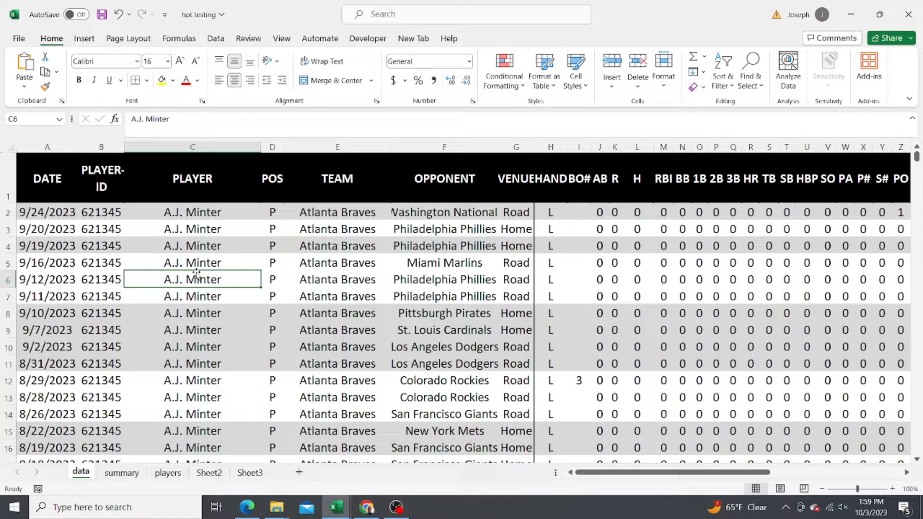
click(159, 217)
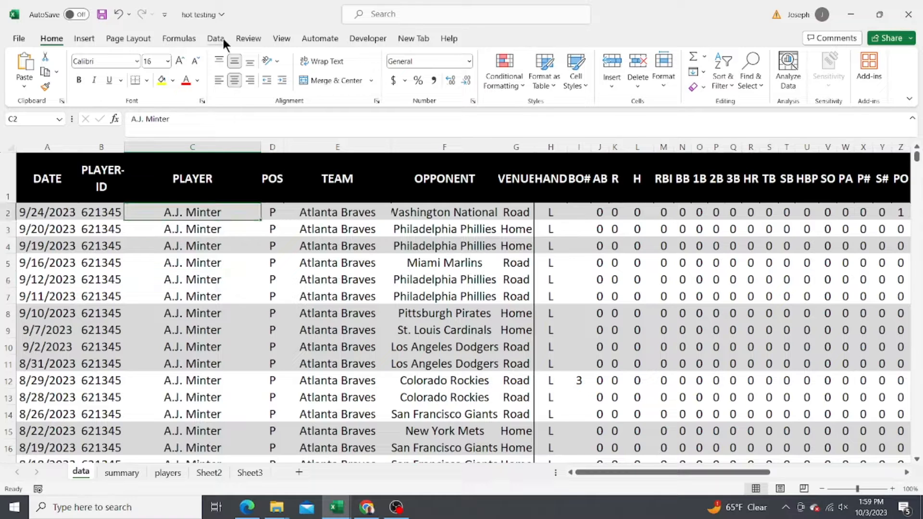
click(216, 38)
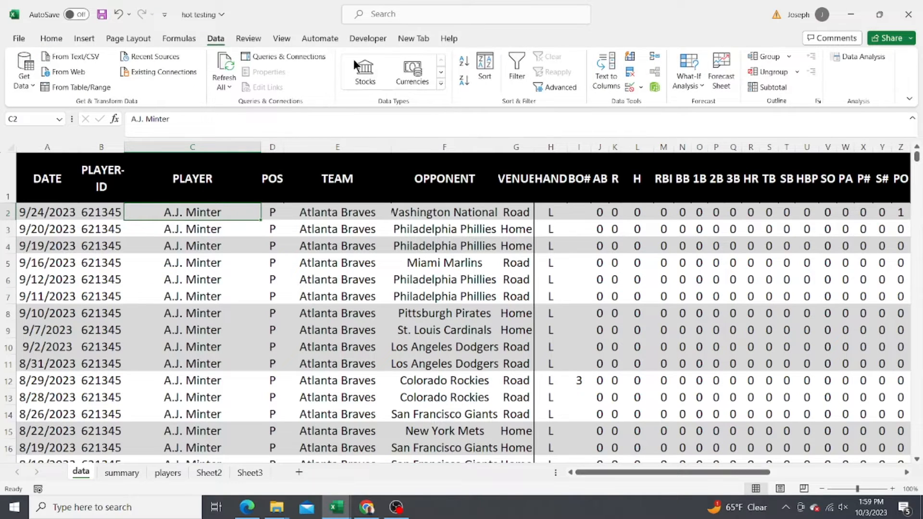
click(486, 66)
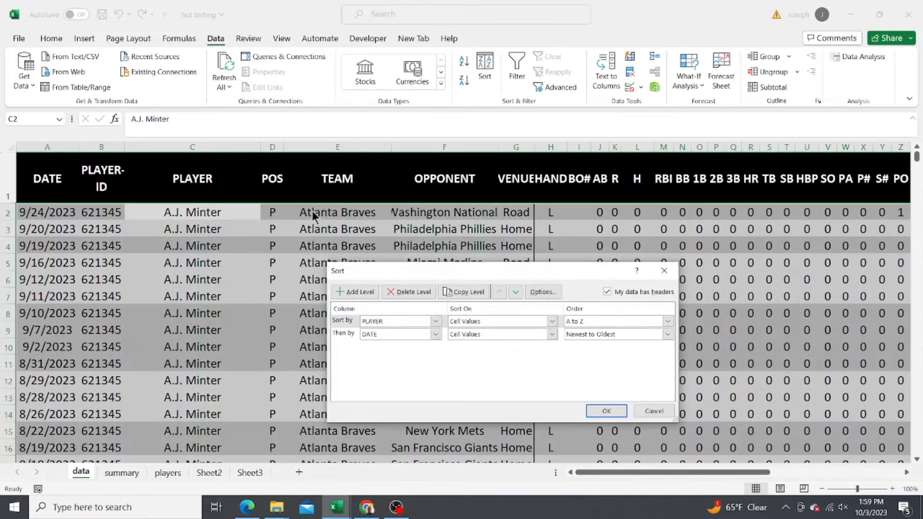
drag(464, 276, 432, 290)
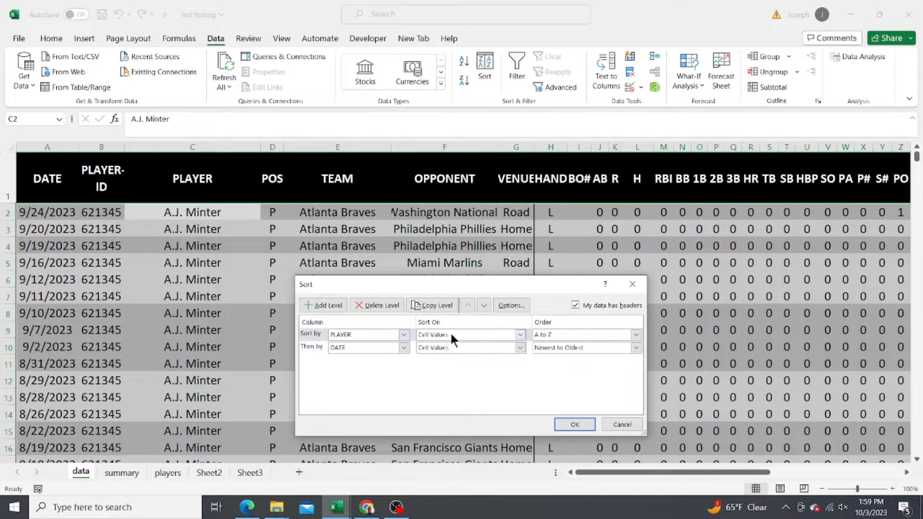
click(636, 334)
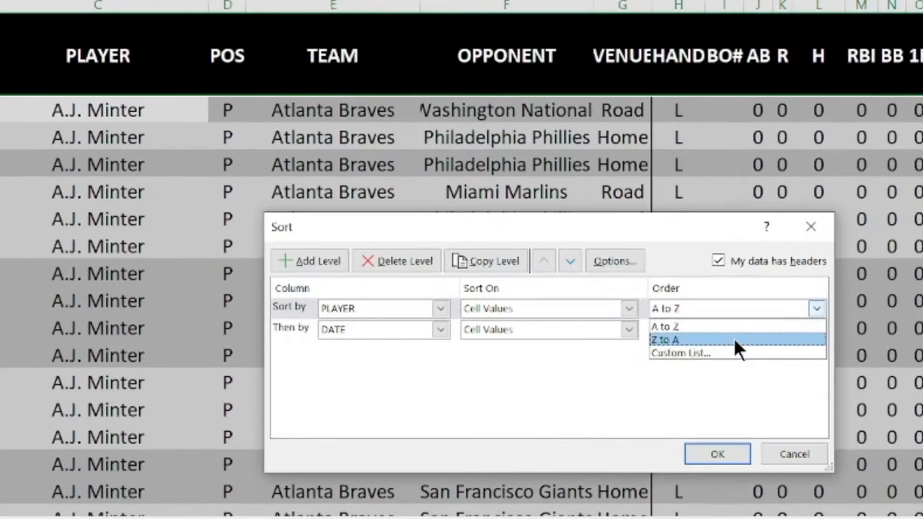
click(586, 356)
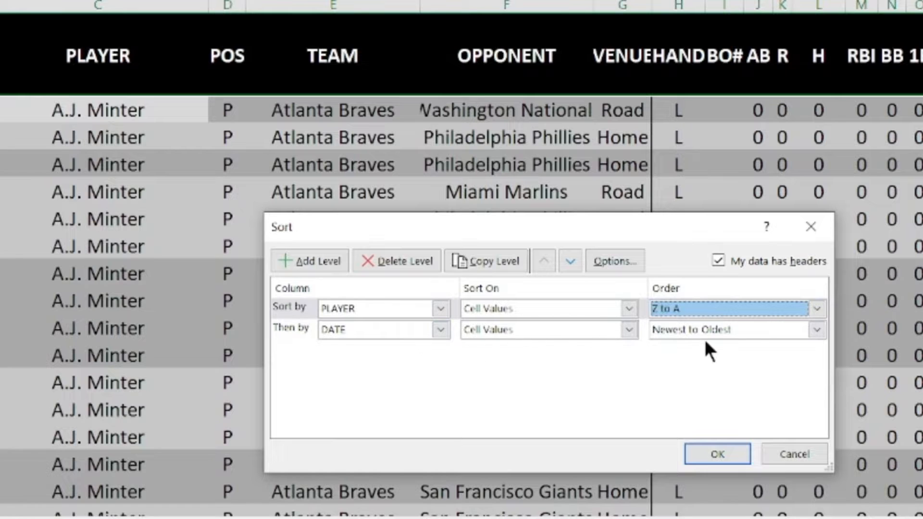
click(720, 448)
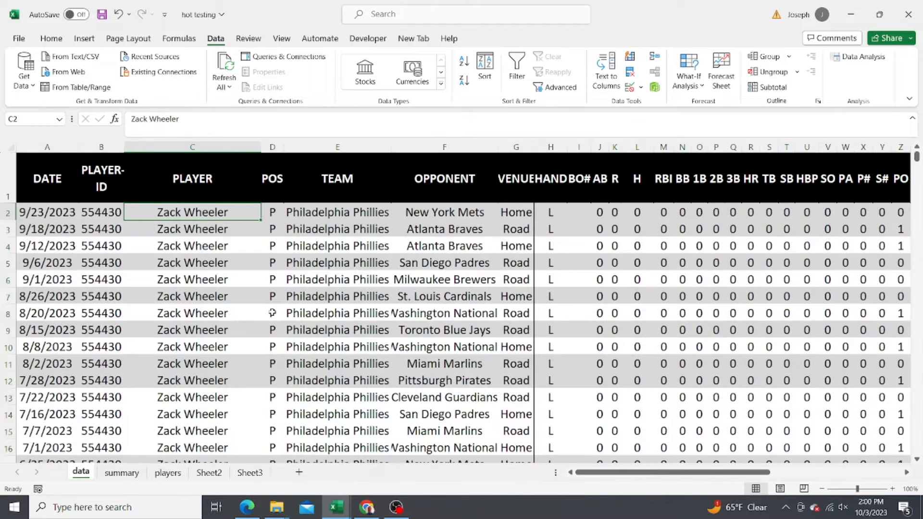
click(160, 275)
click(335, 264)
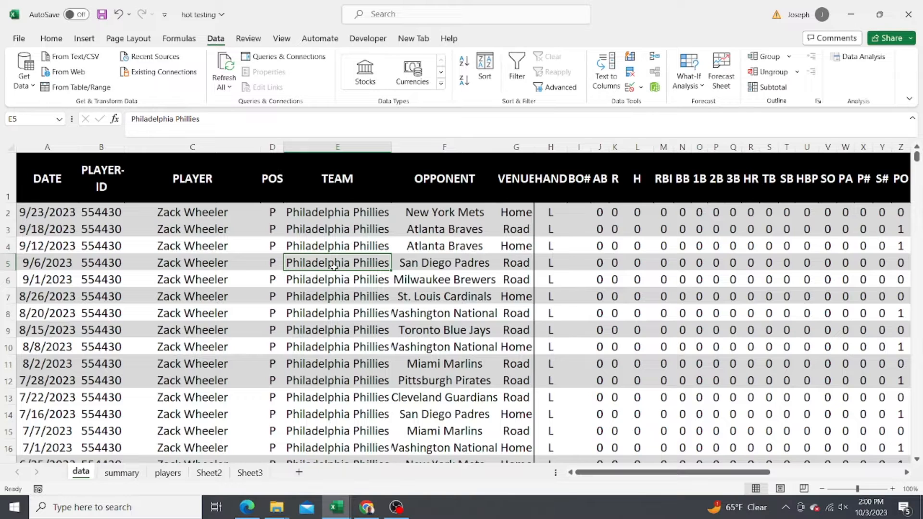
click(311, 316)
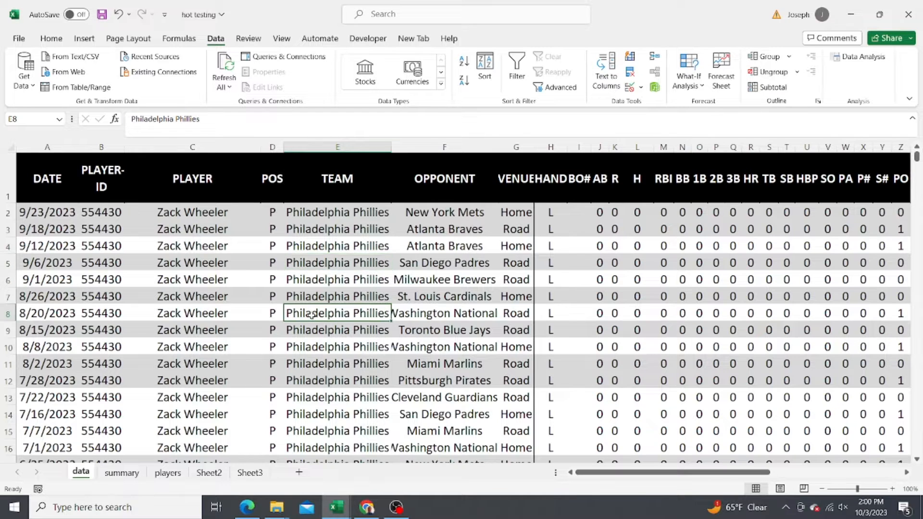
Add filters to the header row and filter the BO# column to exclude the blank entries.
click(8, 180)
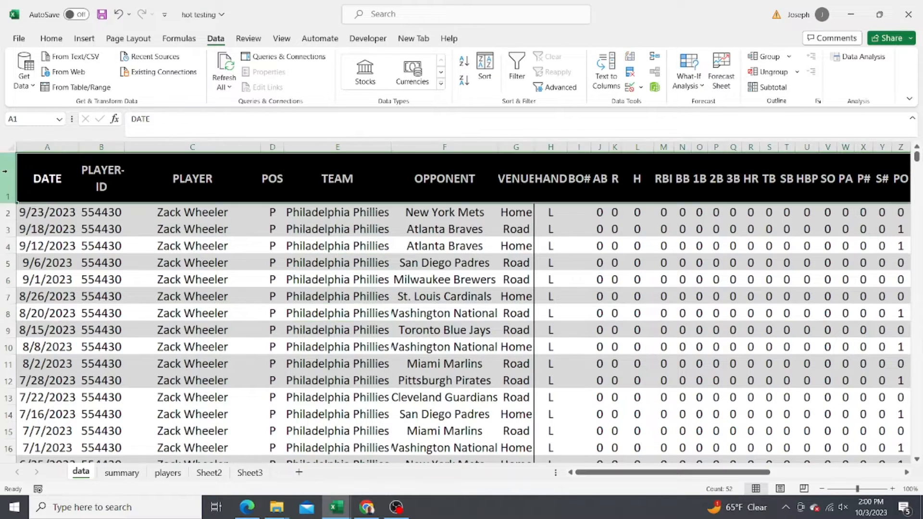
click(519, 68)
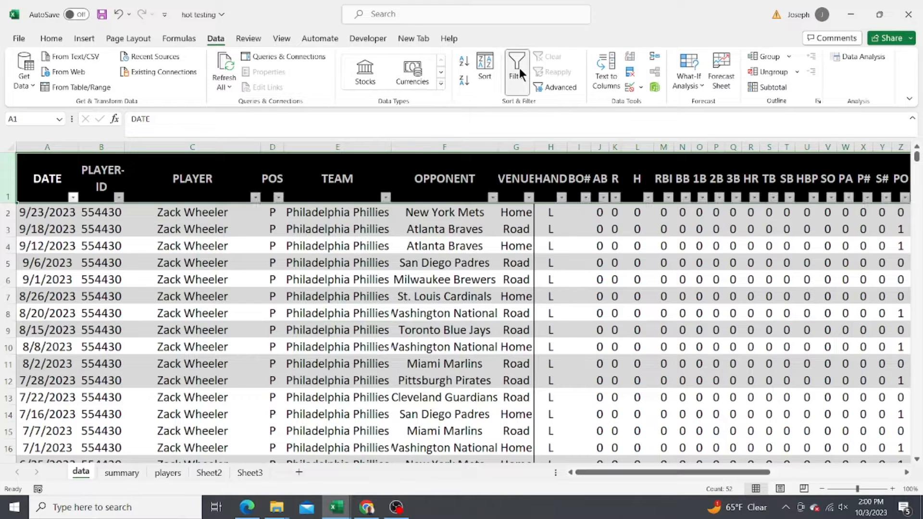
click(584, 180)
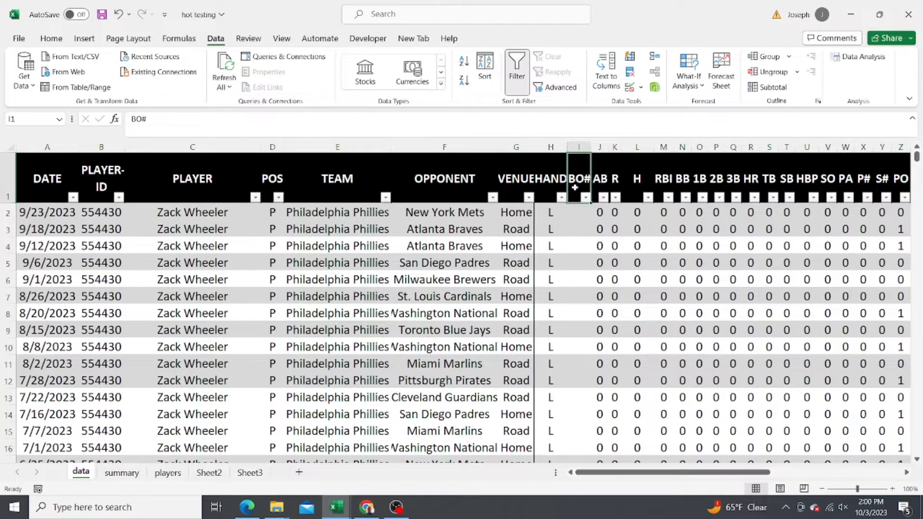
click(588, 197)
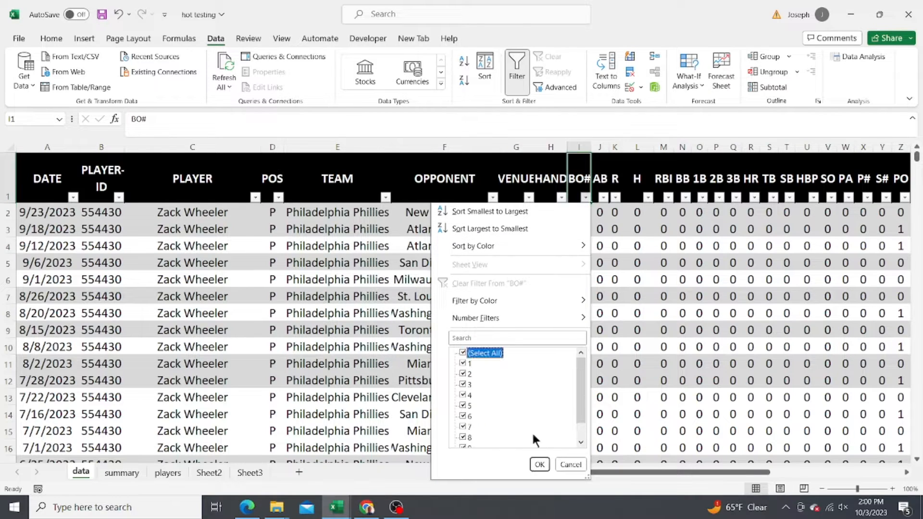
click(581, 442)
click(581, 442)
click(479, 438)
click(540, 465)
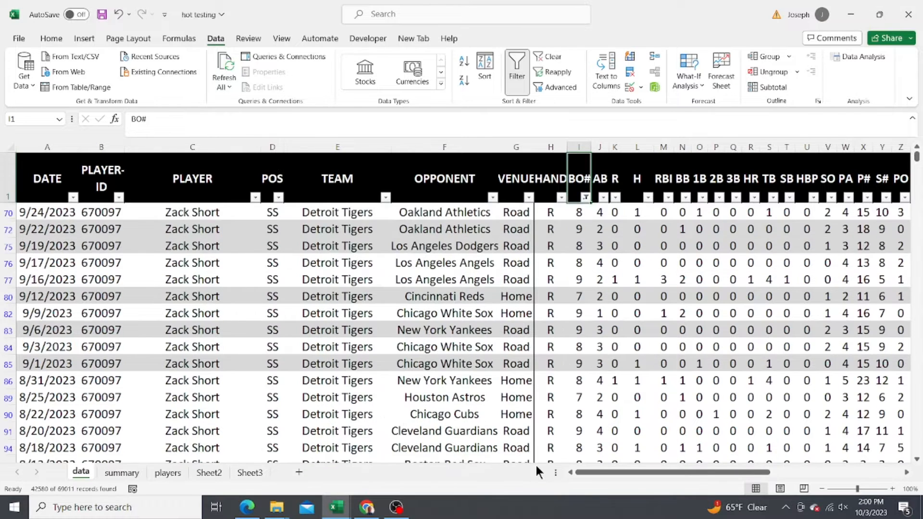
Filter the POS column to exclude pitchers (P).
click(278, 198)
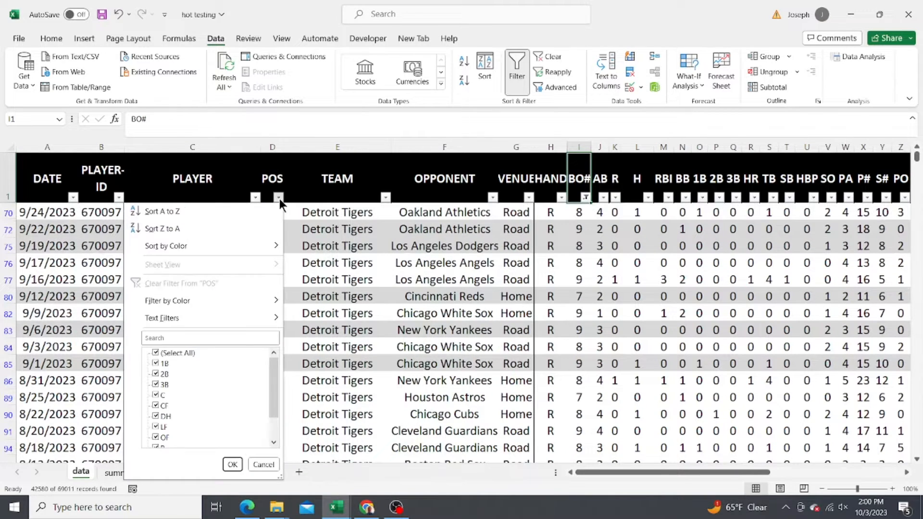
drag(273, 382, 268, 421)
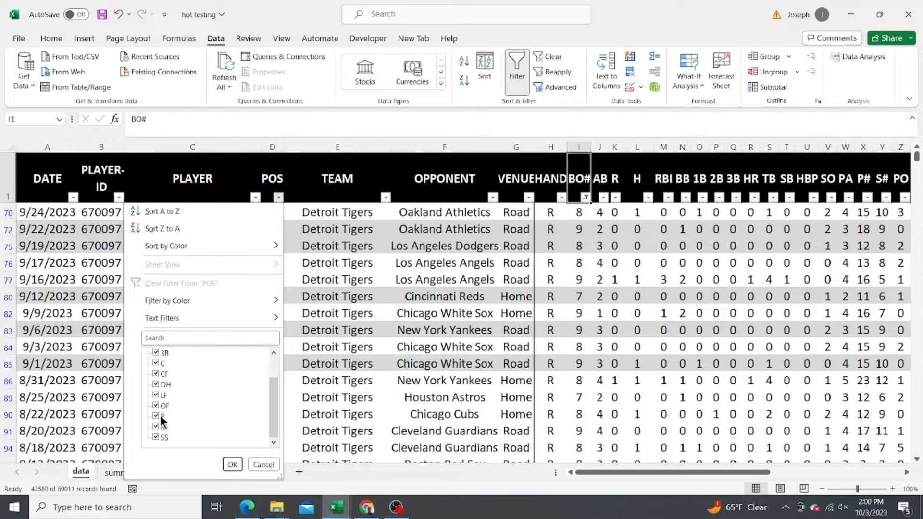
click(231, 465)
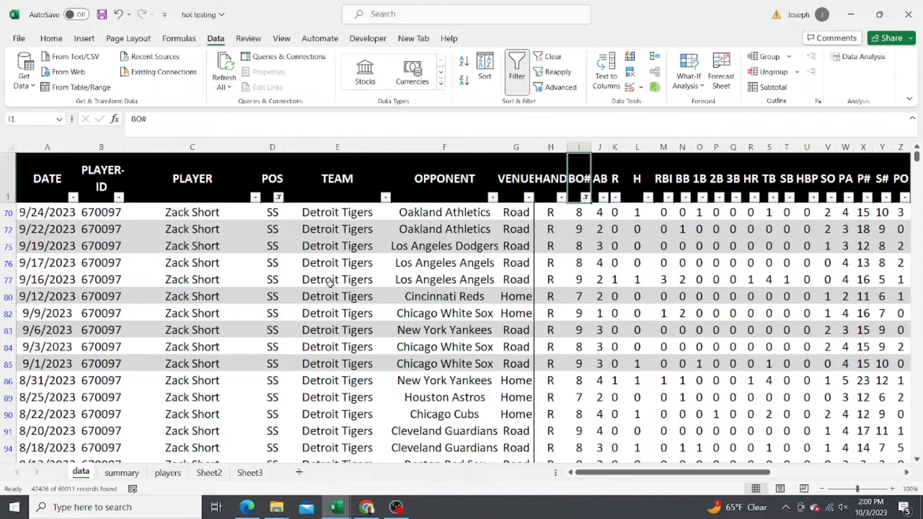
click(315, 265)
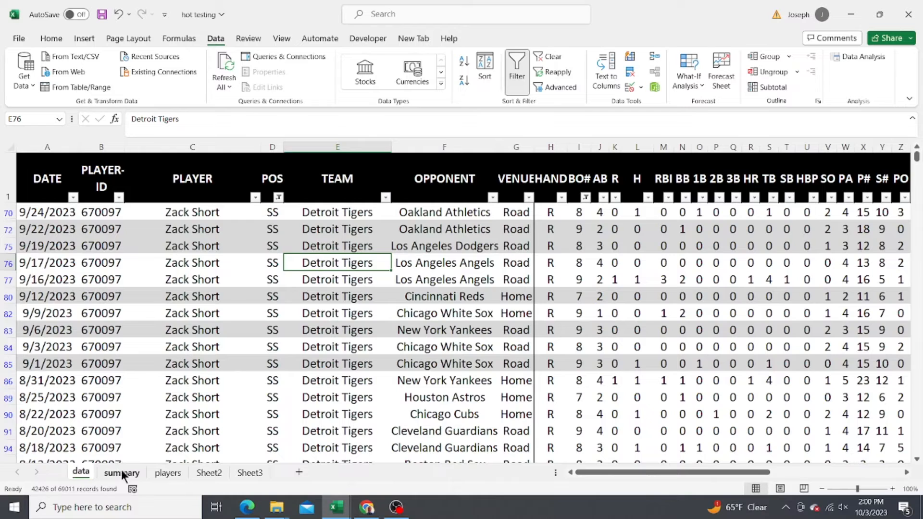
Enter 42426 in cell B3 of the summary sheet, beside the "all" label.
click(121, 473)
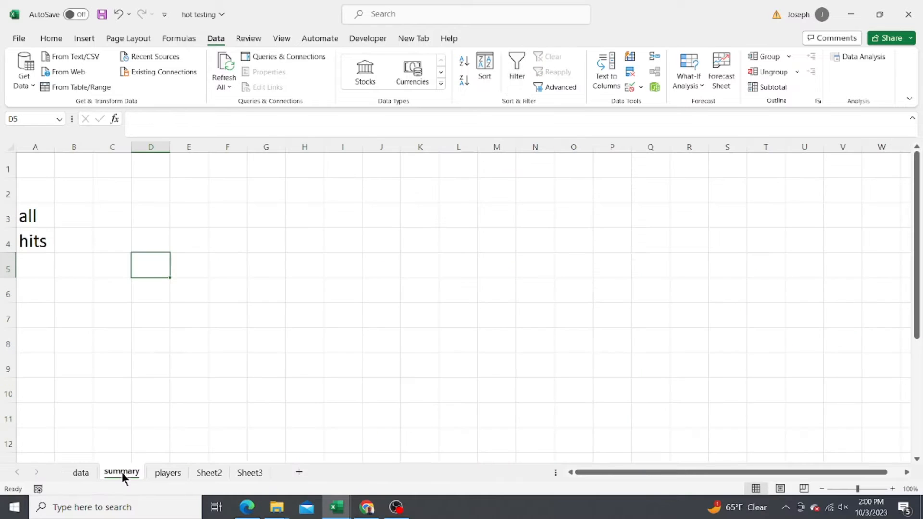
click(71, 213)
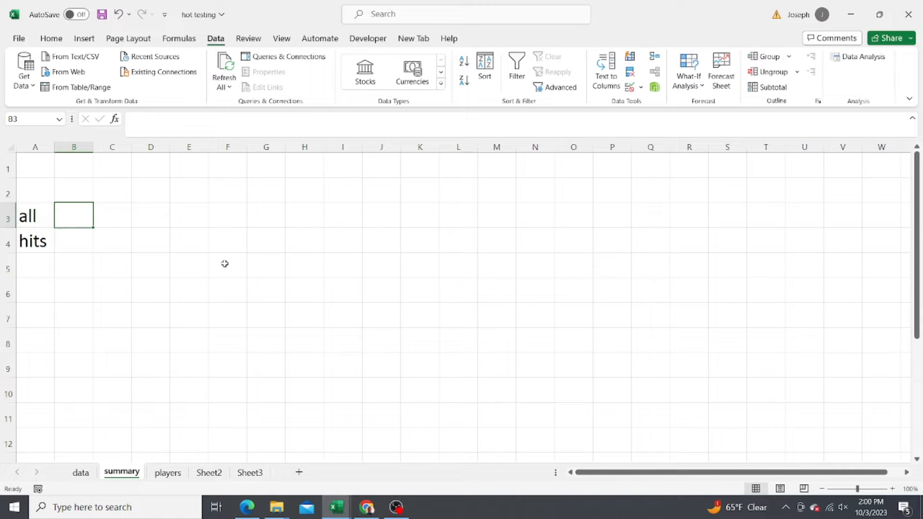
text(42426)
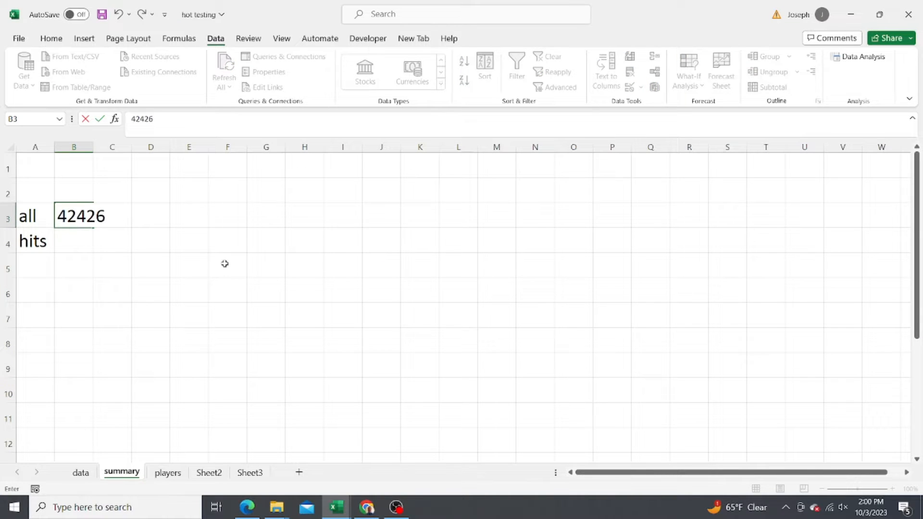
key(Return)
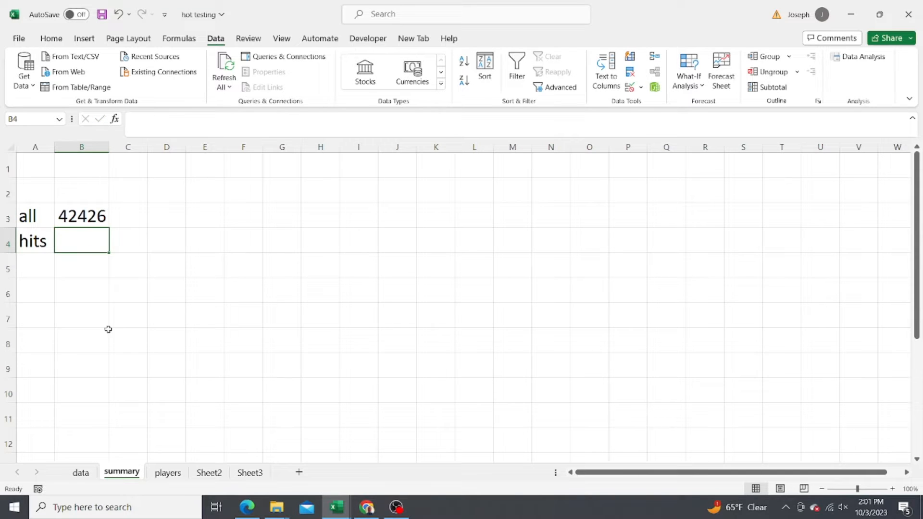
On the data sheet, filter the batting H column to exclude games with 0 hits.
click(83, 473)
click(525, 263)
click(608, 260)
click(573, 229)
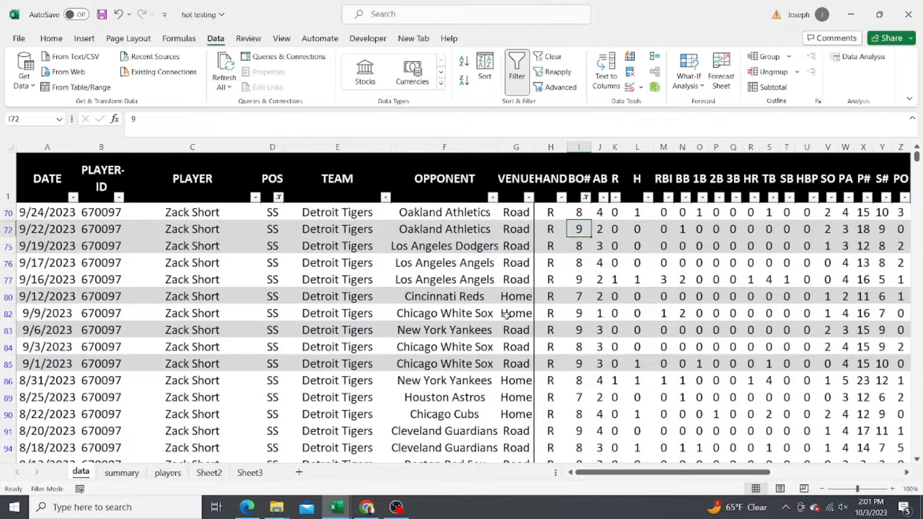
click(616, 227)
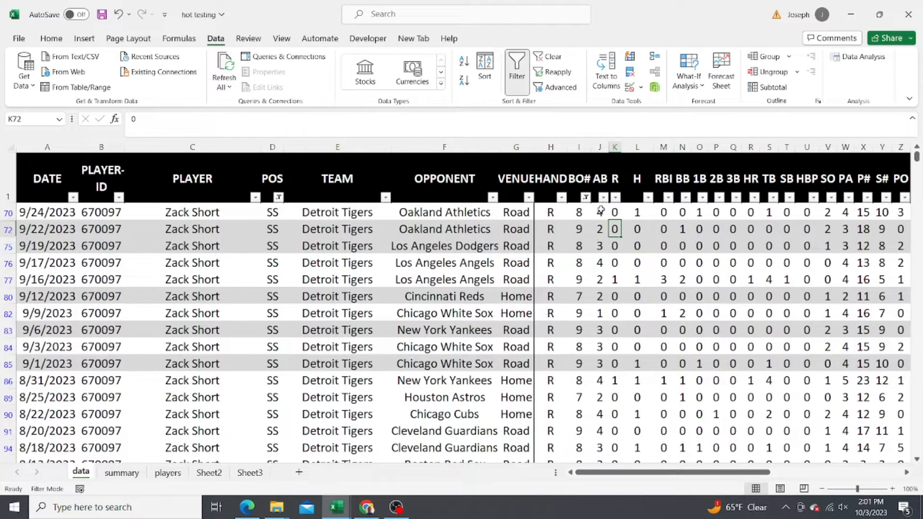
click(648, 197)
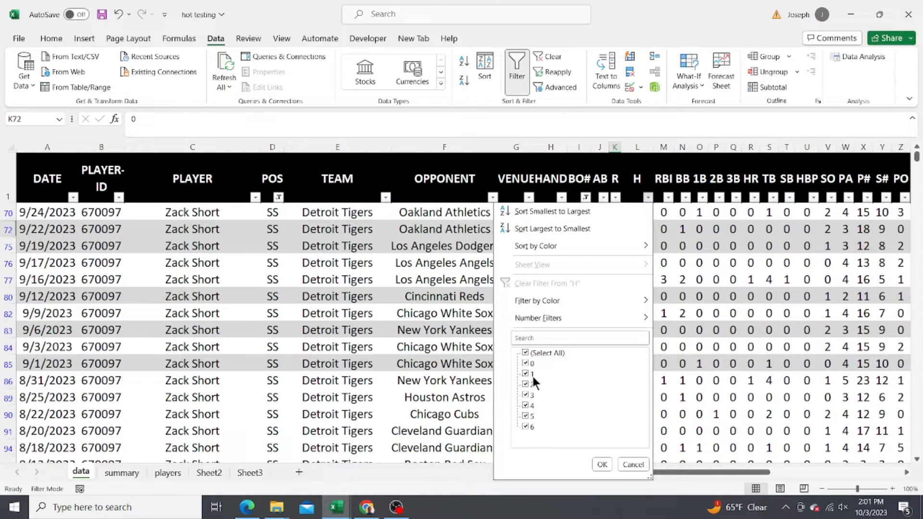
click(527, 364)
click(603, 464)
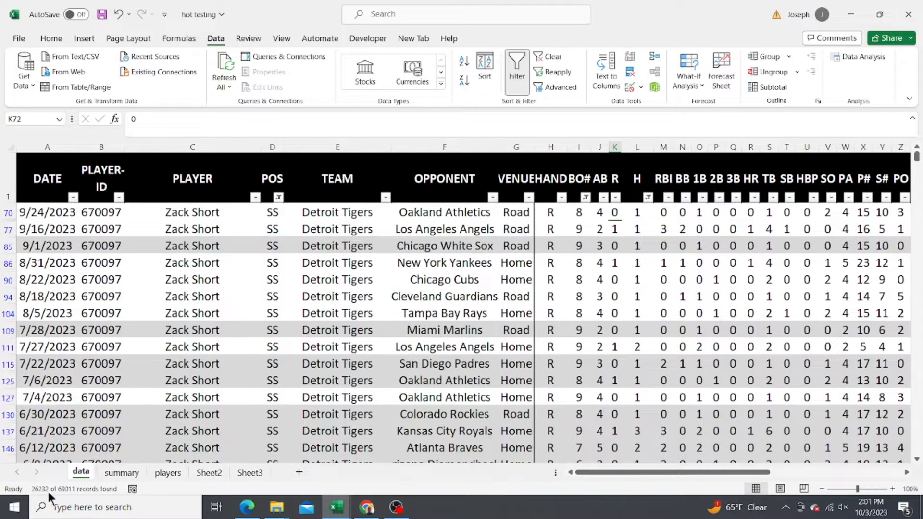
Enter 26232 in cell B4 of the summary sheet, beside the "hits" label.
click(124, 472)
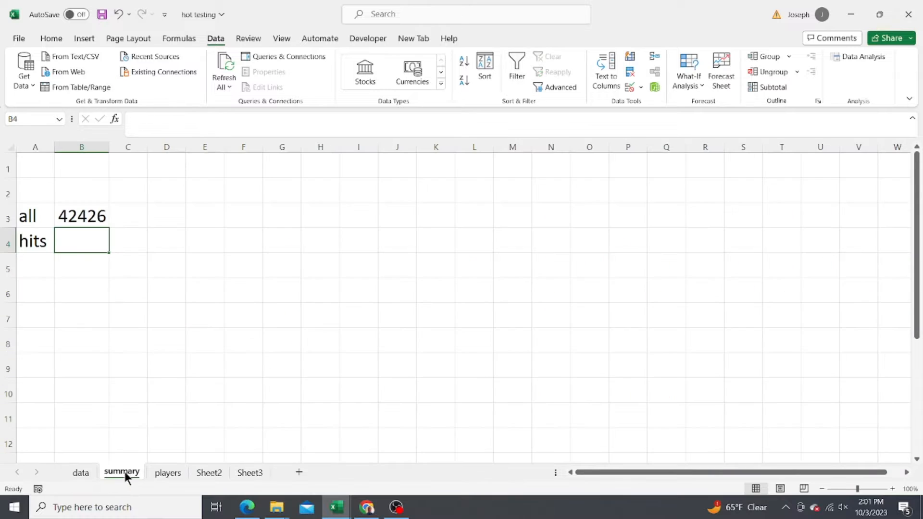
text(26232)
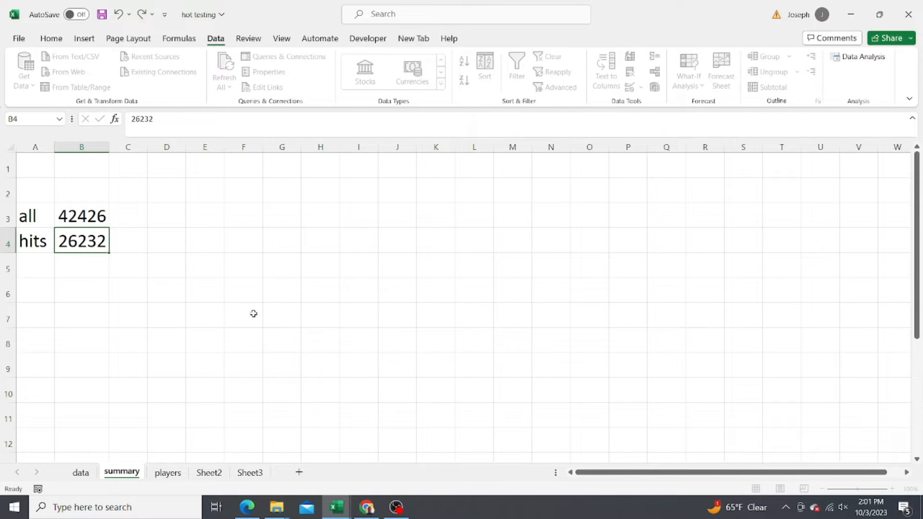
key(Return)
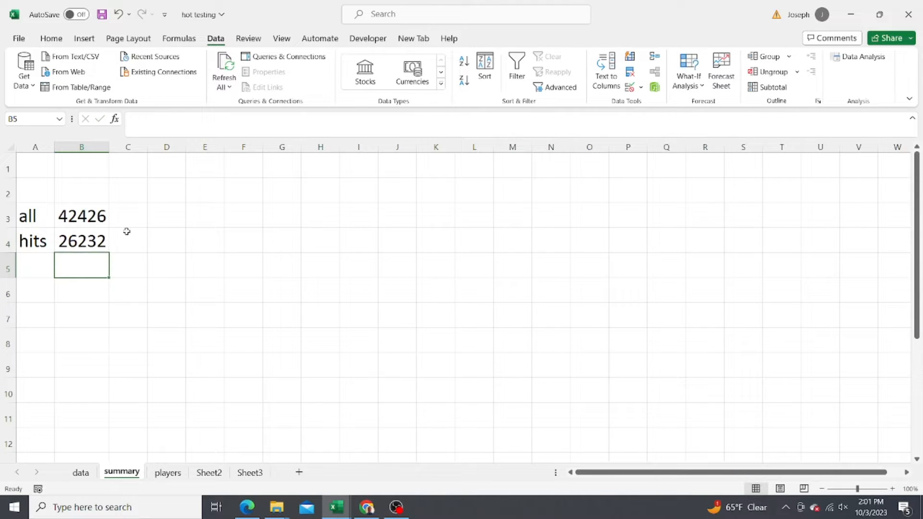
Calculate the share of games with a hit in cell B5 by dividing B4 by B3.
text(=)
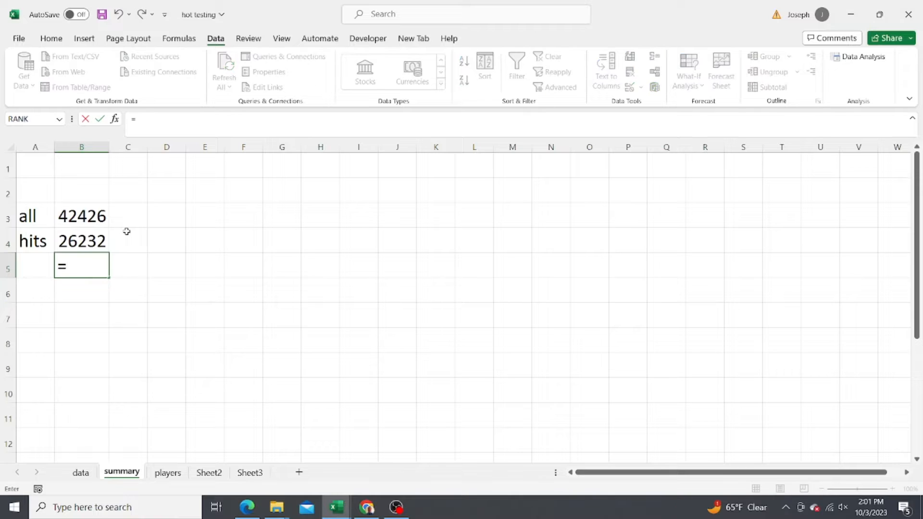
key(Up)
text(/)
key(Up)
key(Up)
key(Return)
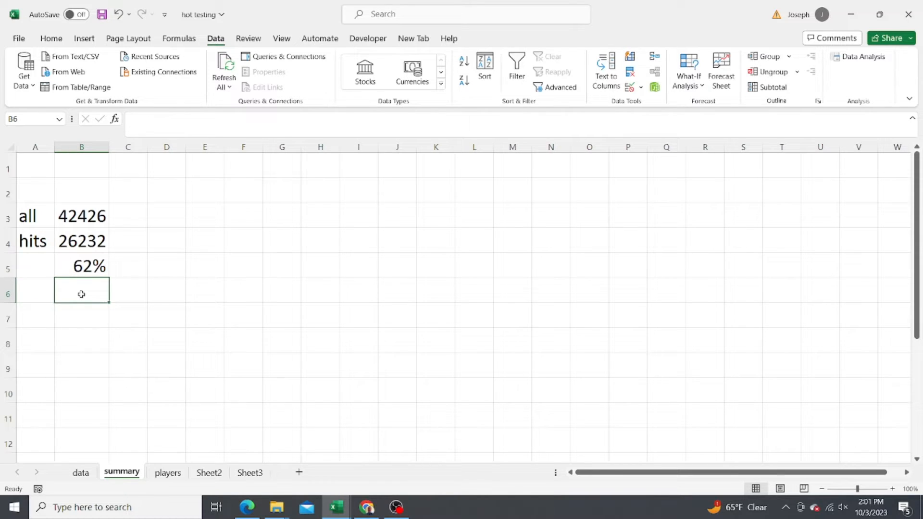
On the data sheet, filter the AVG column to values greater than or equal to .3.
click(80, 474)
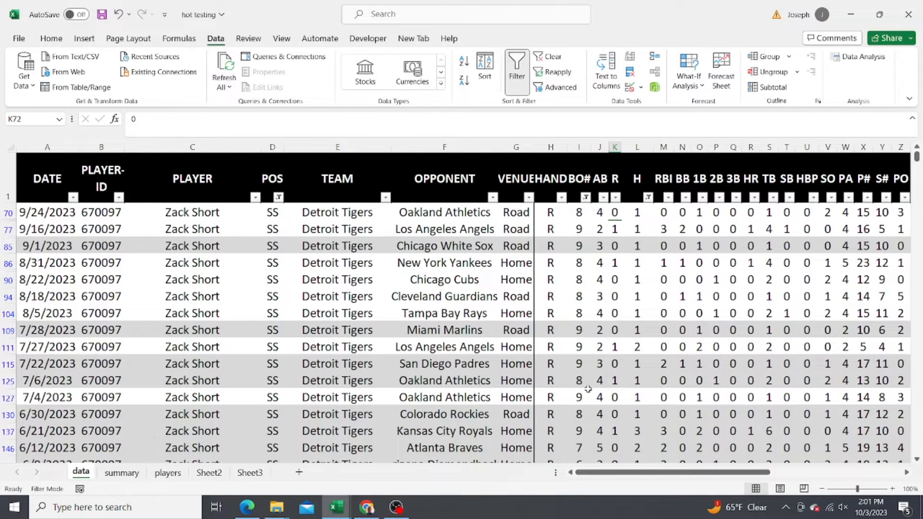
drag(637, 471, 708, 467)
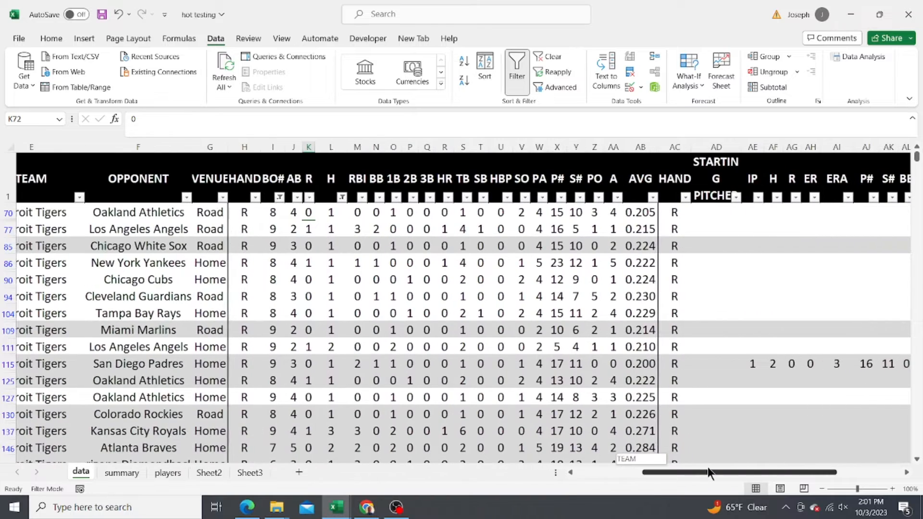
click(560, 246)
key(Right)
key(Right)
key(Right)
key(Right)
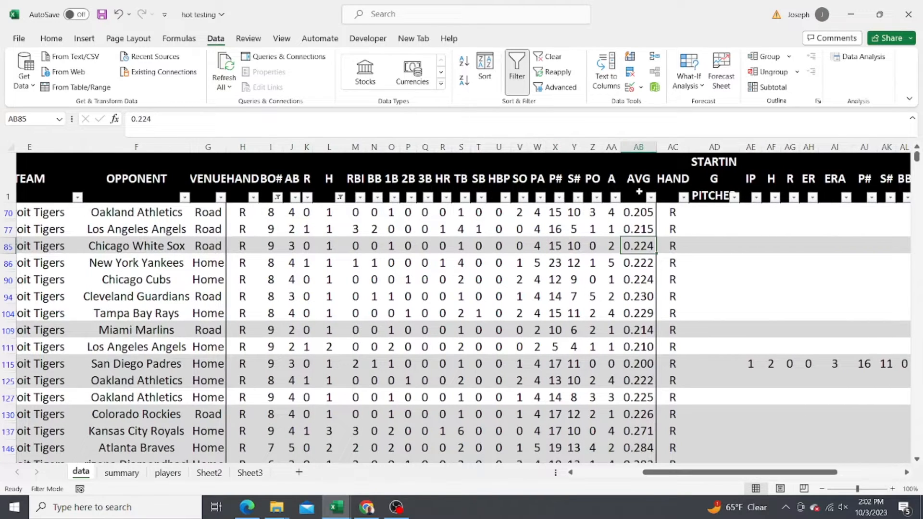
click(638, 188)
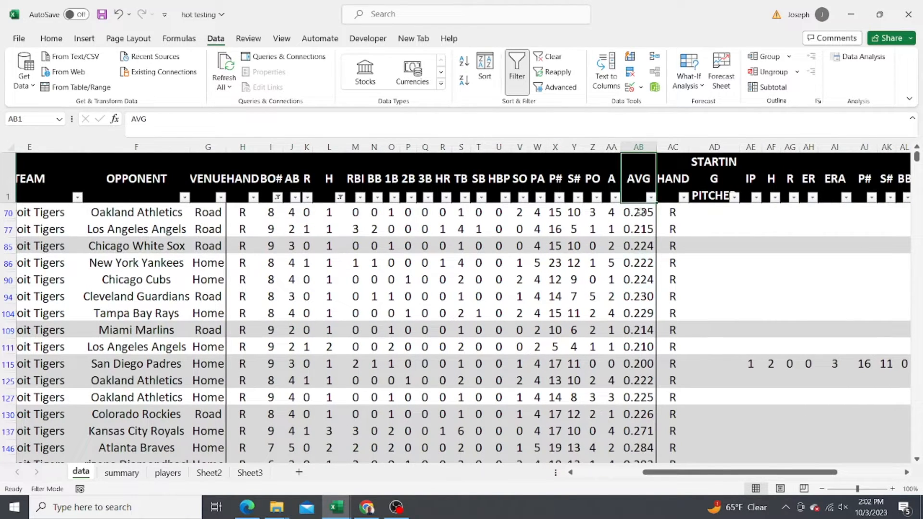
click(650, 197)
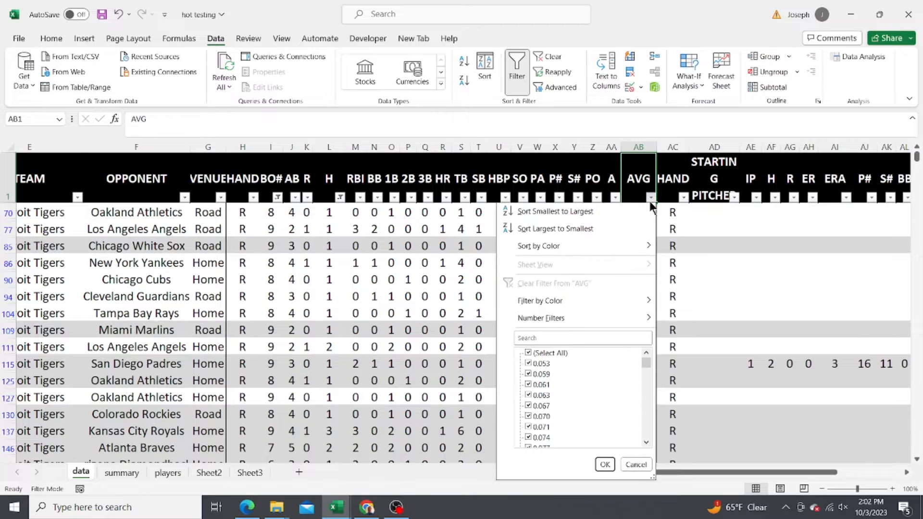
mouse_move(645, 361)
mouse_down()
mouse_move(646, 449)
mouse_move(646, 360)
mouse_up()
click(542, 338)
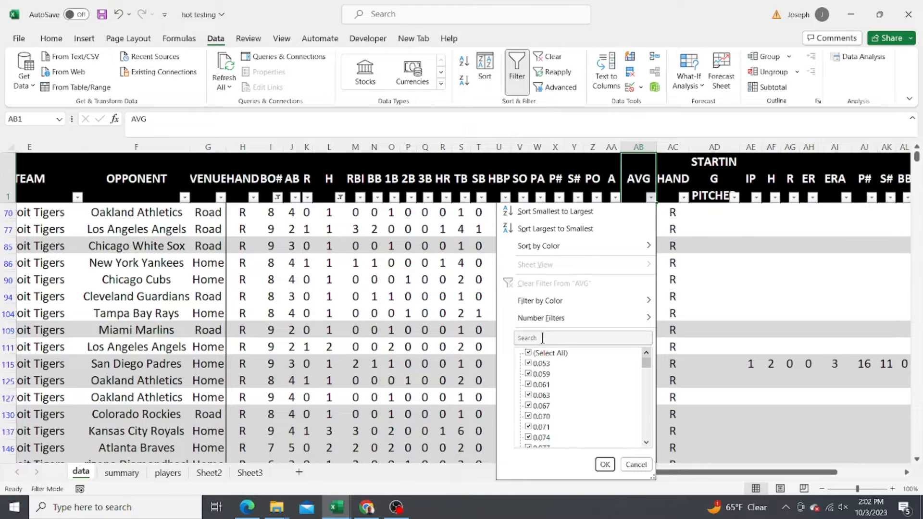
click(569, 318)
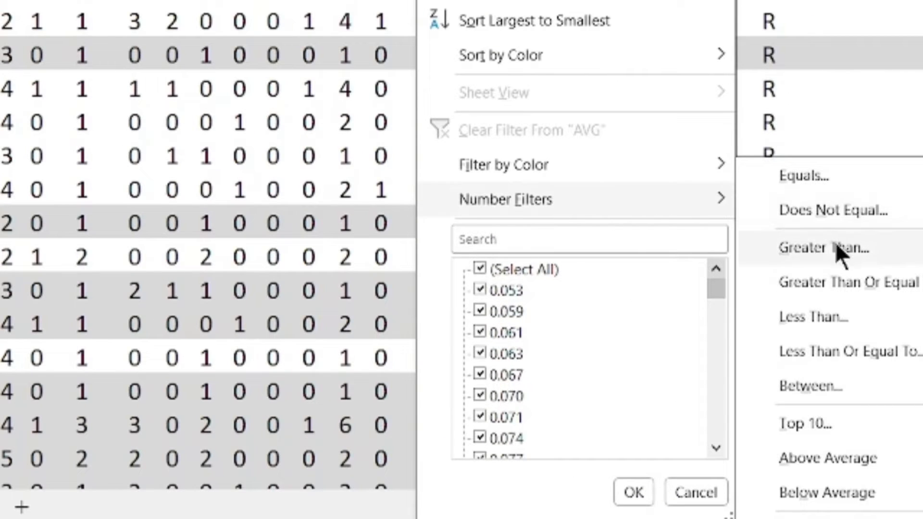
click(836, 247)
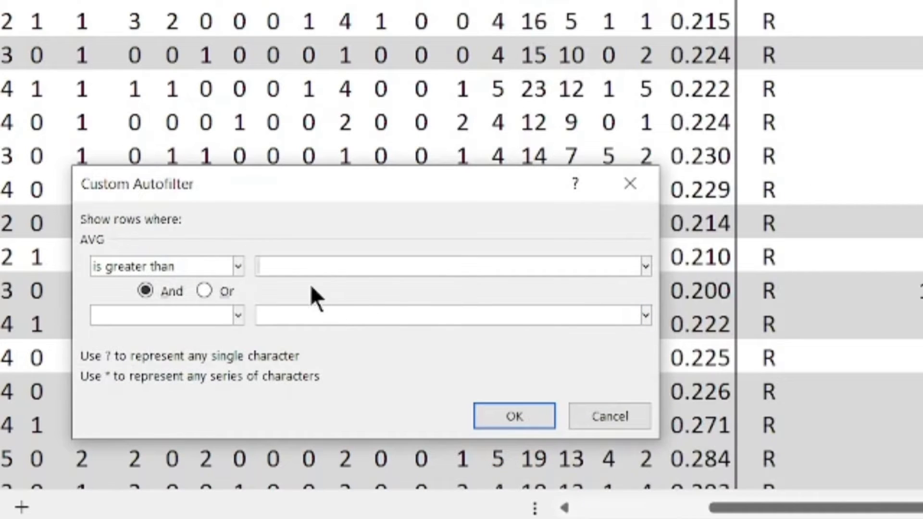
text(.3)
click(234, 264)
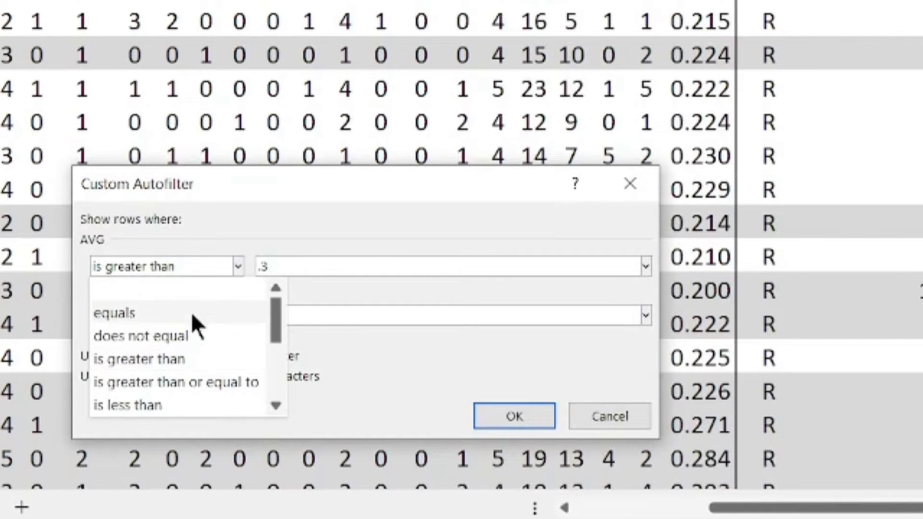
click(195, 383)
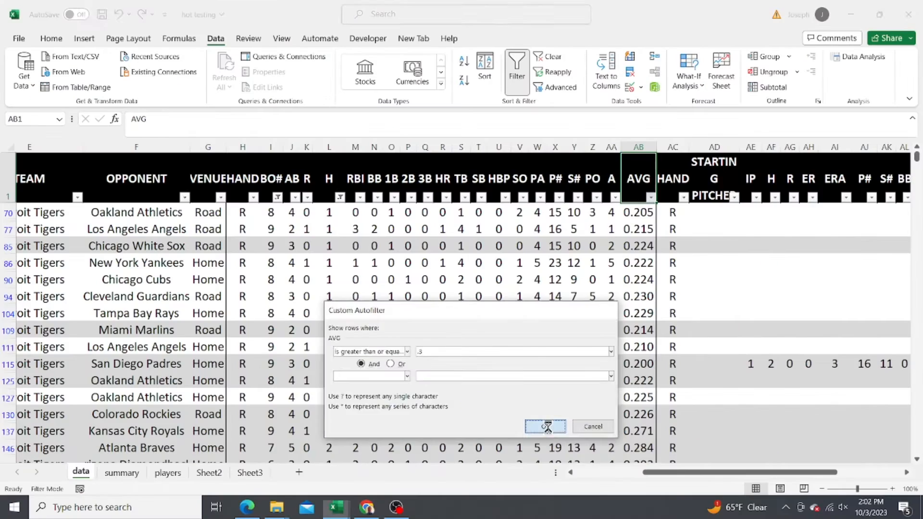
click(514, 416)
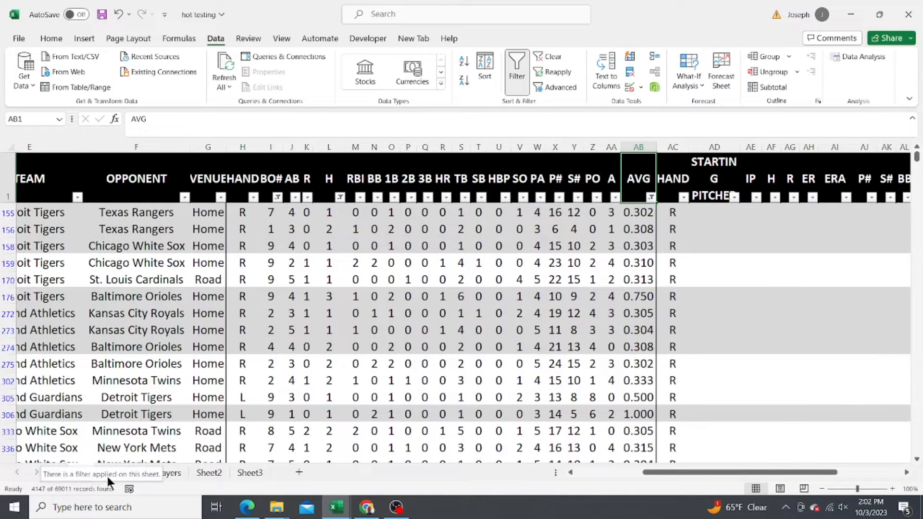
On the summary sheet, enter 4147 in C3 under the heading "> .300" in C2, and widen column C to fit.
click(123, 474)
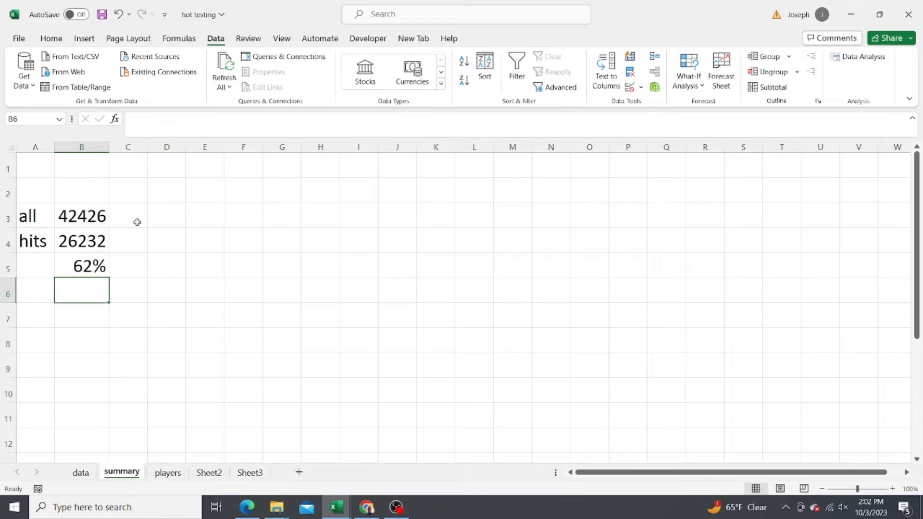
click(133, 214)
text(4147)
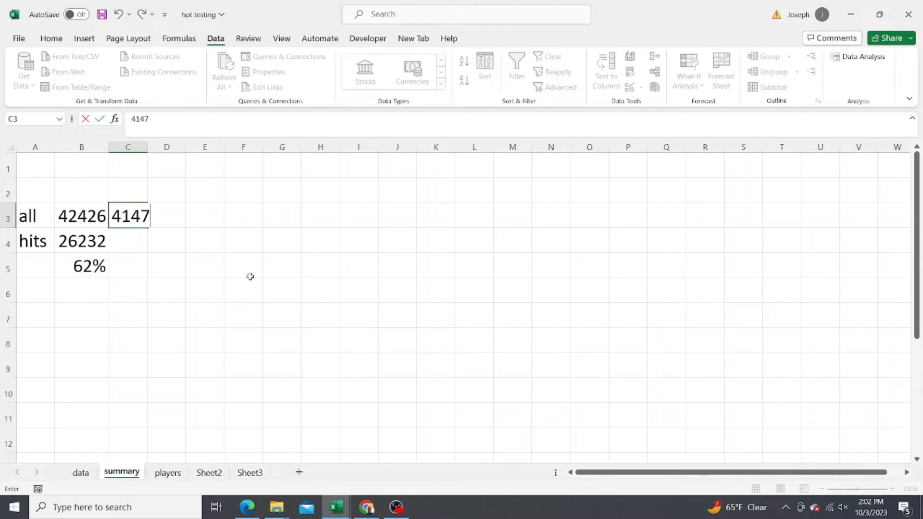
key(Up)
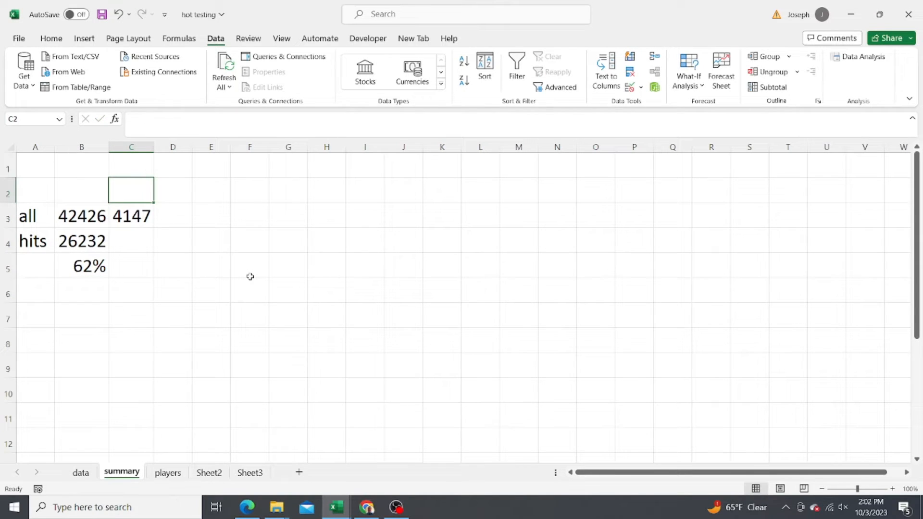
text(> .300)
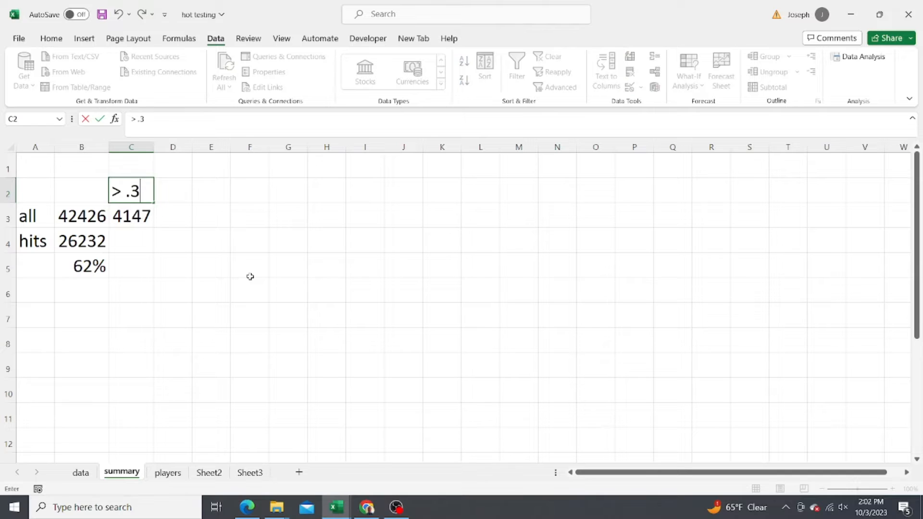
key(Return)
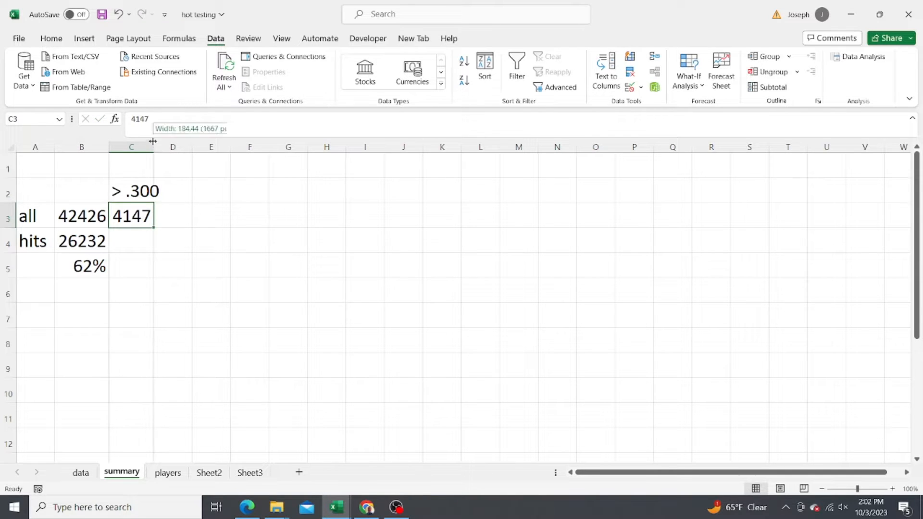
drag(153, 142, 174, 146)
Enter the heading "All" in cell B2 above the overall figures.
click(70, 192)
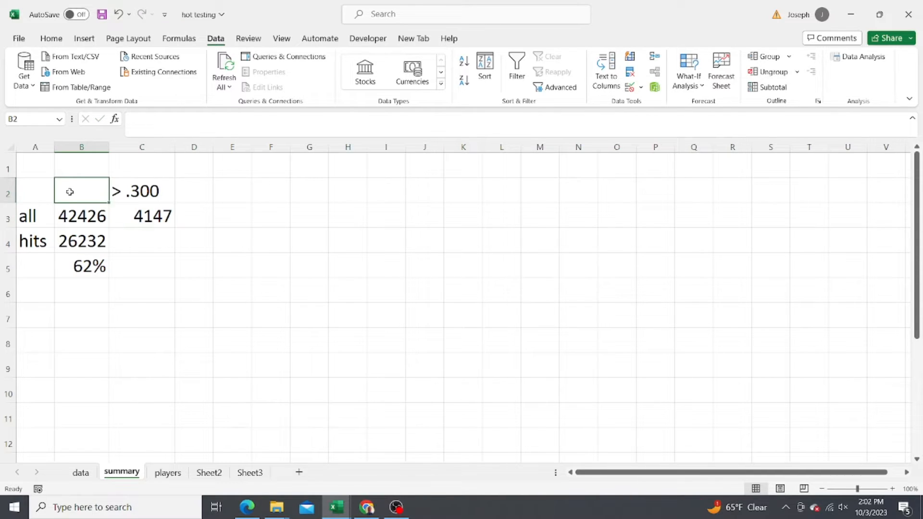
text(All)
key(Left)
Relabel cell A3 as "AB".
key(Down)
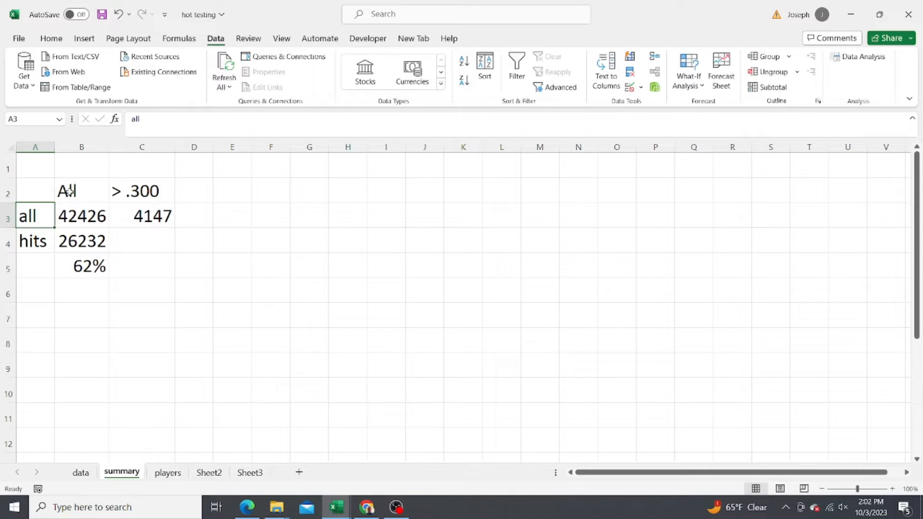
text(AB)
key(Return)
key(Right)
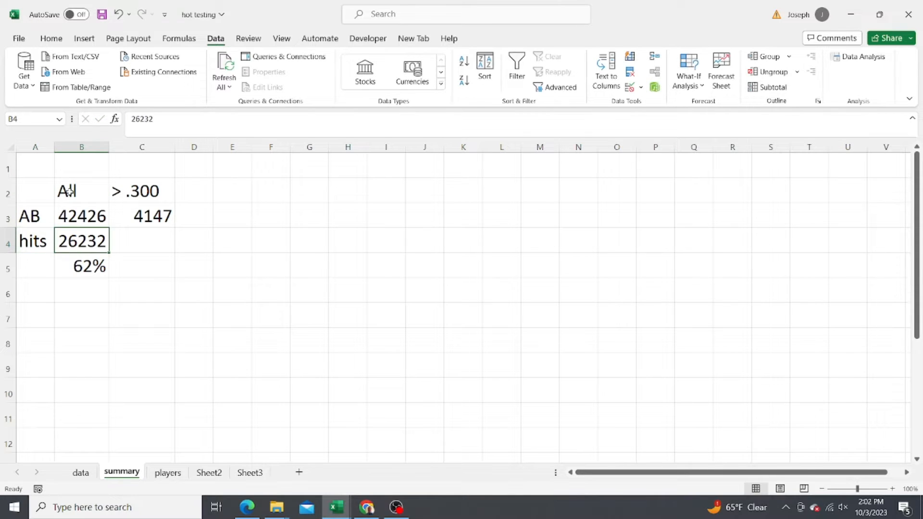
Set the row label in A3 to "Games" and autofit column A to its contents.
key(Up)
key(Left)
text(Games)
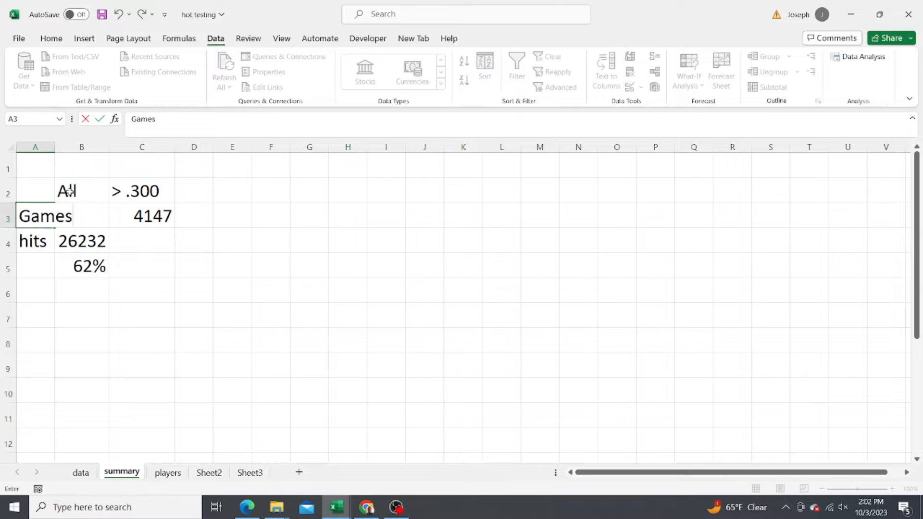
key(Return)
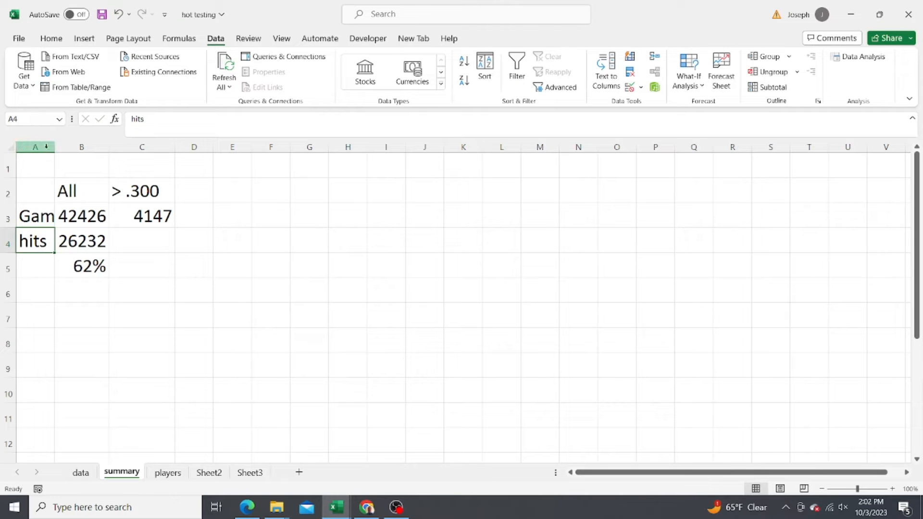
double_click(55, 148)
On the data sheet, include games with 0 hits again in the batting H column filter.
click(178, 238)
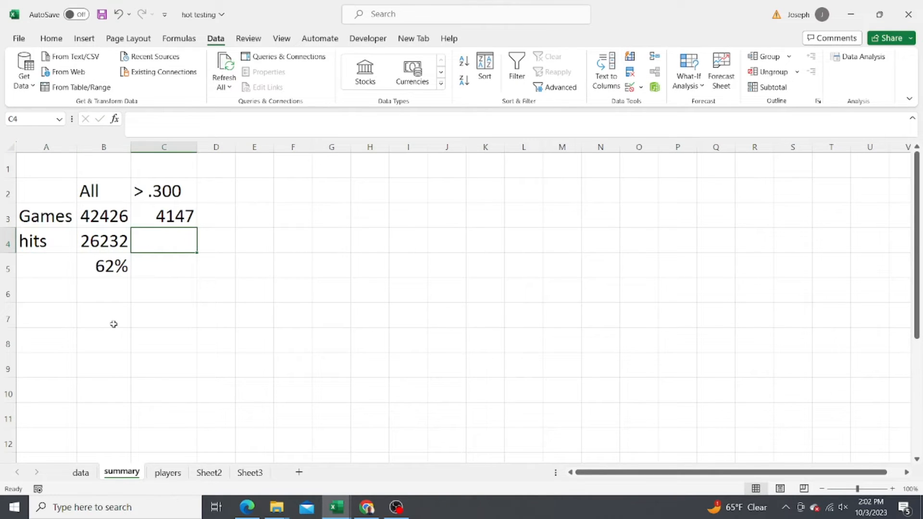
click(80, 473)
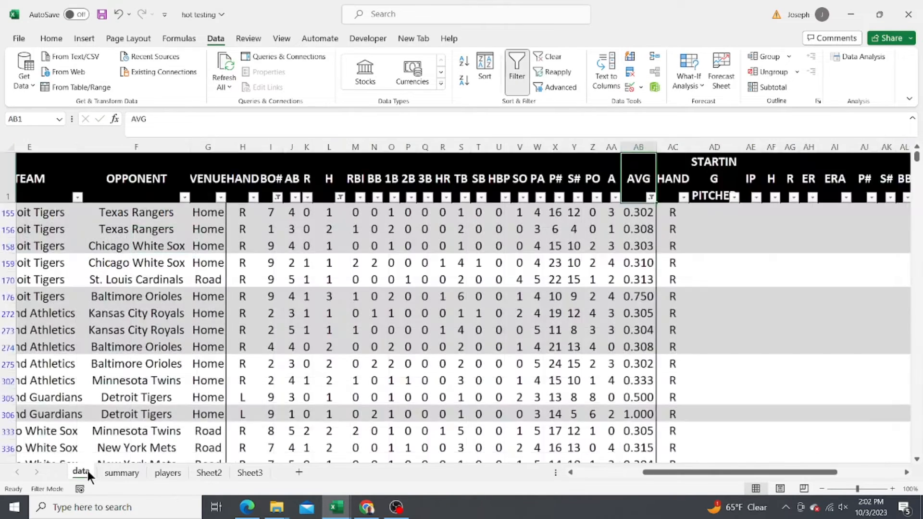
click(340, 198)
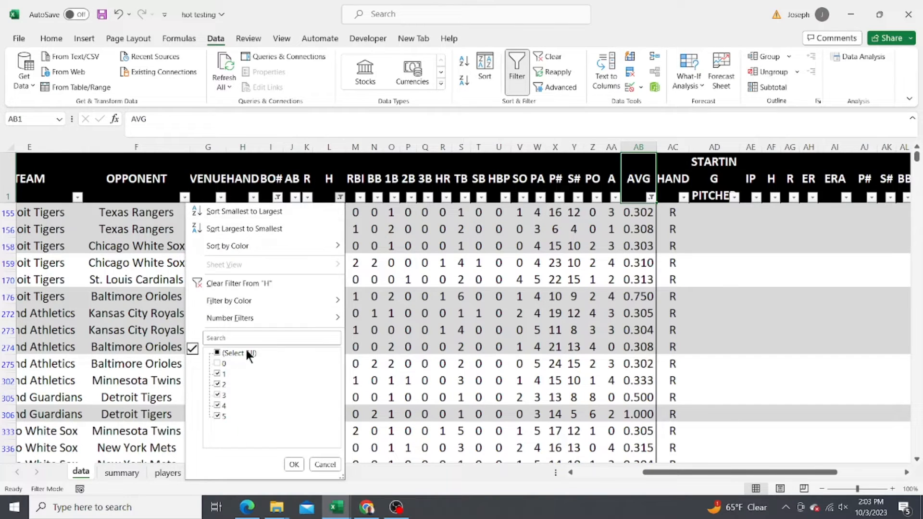
click(218, 364)
click(294, 464)
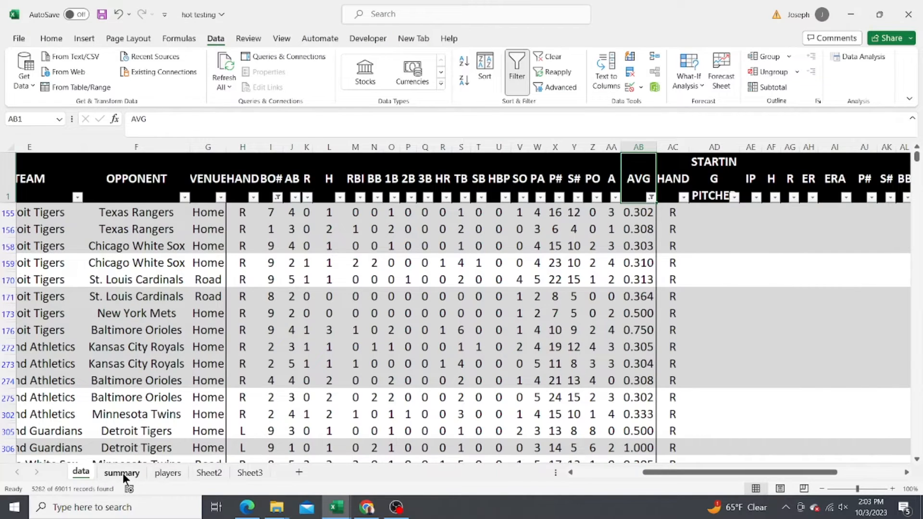
In the summary's "> .300" column, enter 4147 as the hits in C4 and 5282 as the games in C3.
click(122, 473)
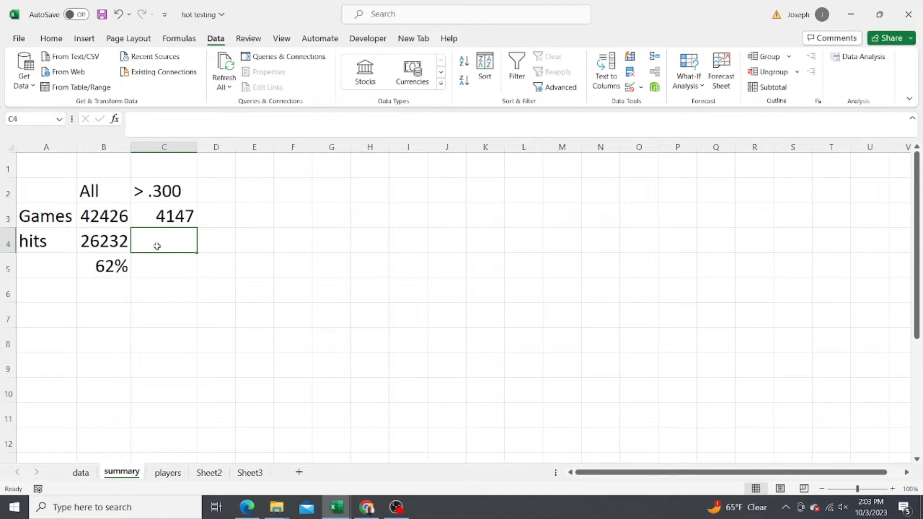
text(4147)
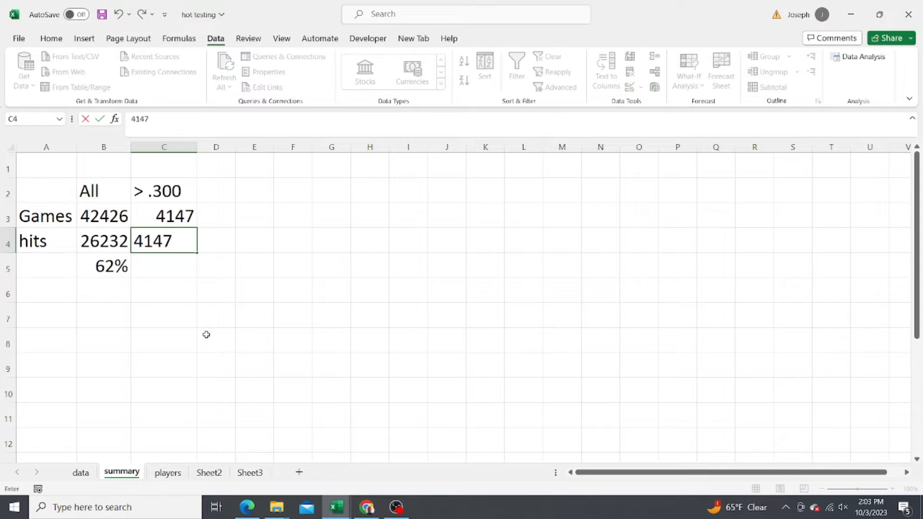
key(Up)
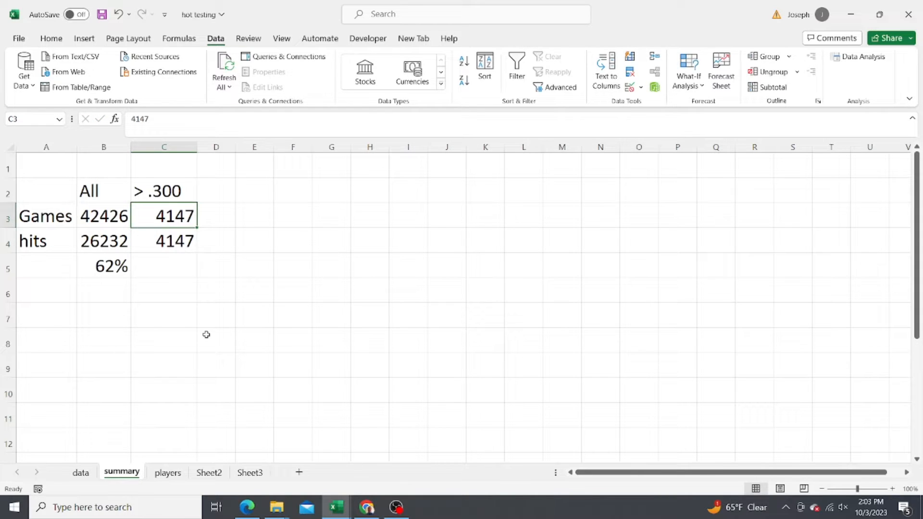
text(5282)
key(Return)
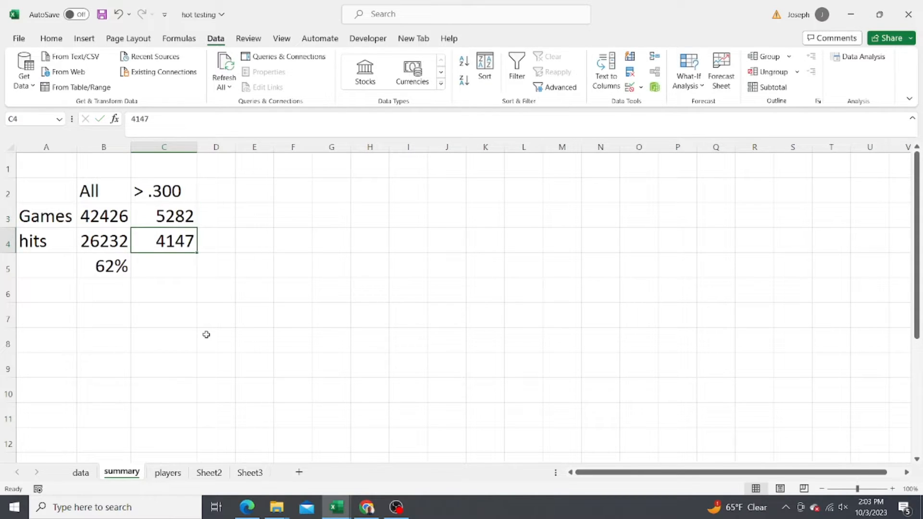
Copy the hit share formula from B5 across to C5 for the "> .300" column.
click(109, 269)
drag(130, 277, 182, 279)
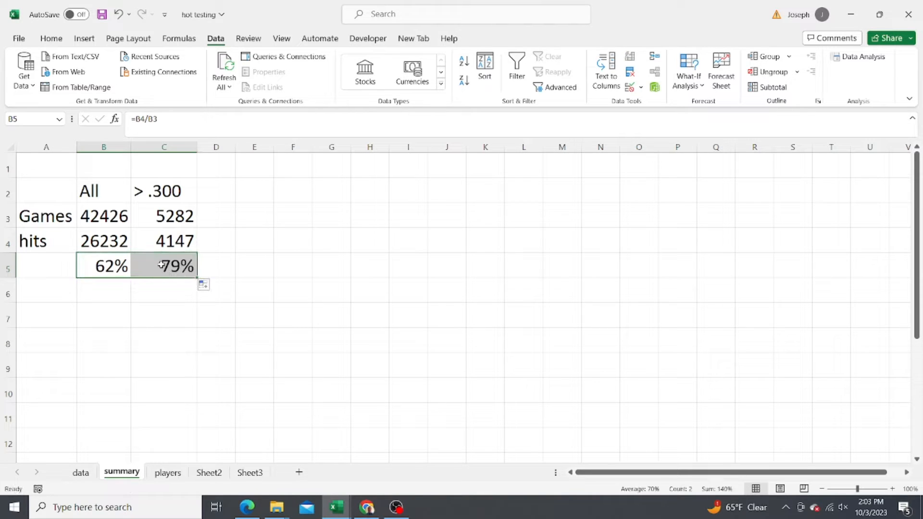
click(161, 265)
click(174, 281)
click(174, 266)
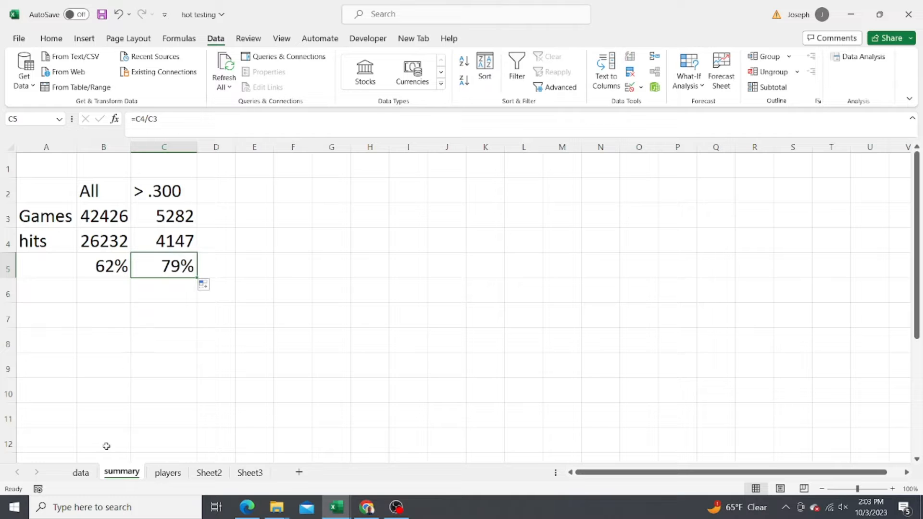
Examine the hits and AVG values of the filtered games on the data sheet, and return to the summary sheet.
click(80, 473)
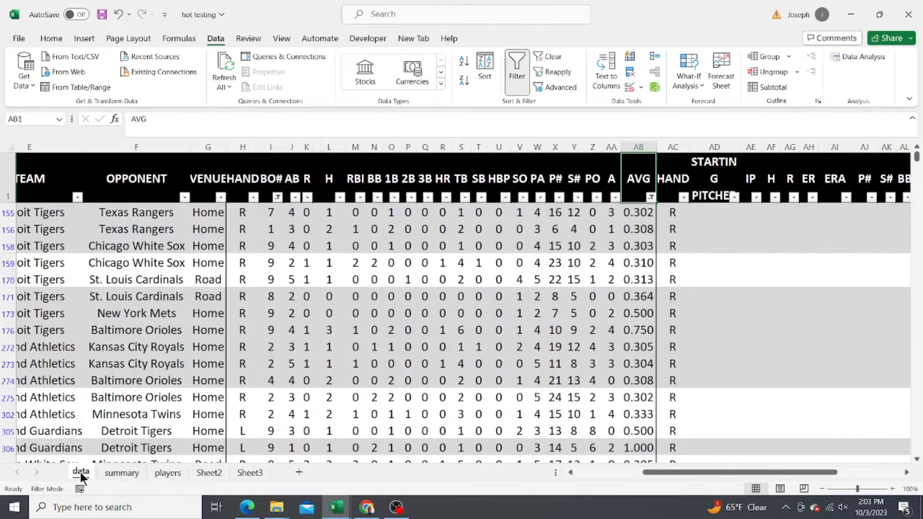
click(328, 246)
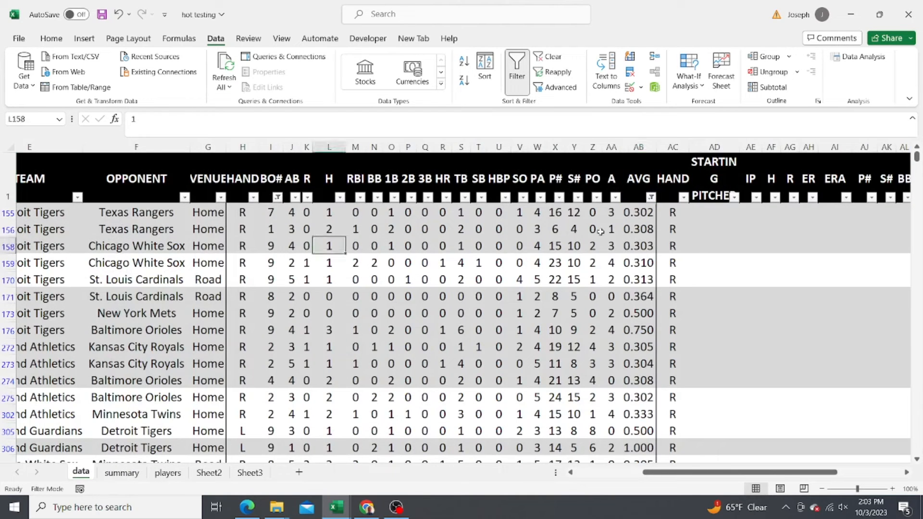
click(639, 246)
click(642, 263)
click(642, 296)
click(645, 248)
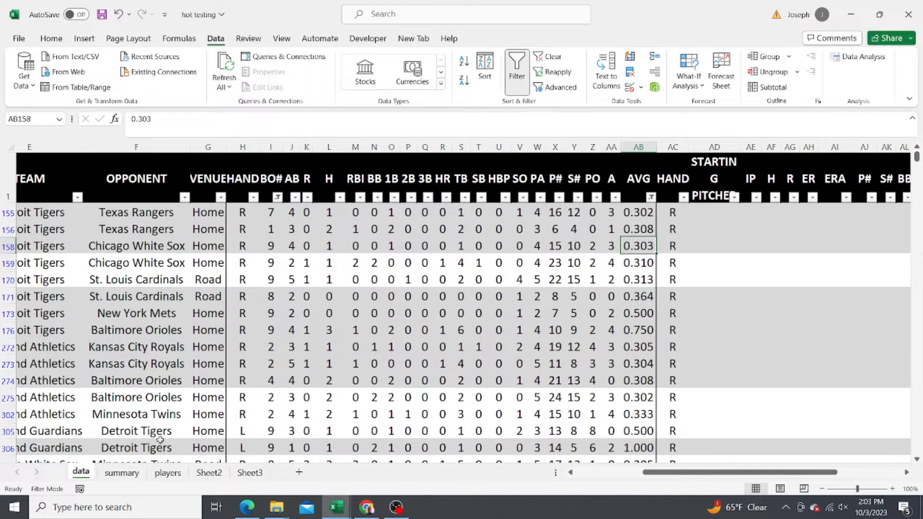
click(121, 474)
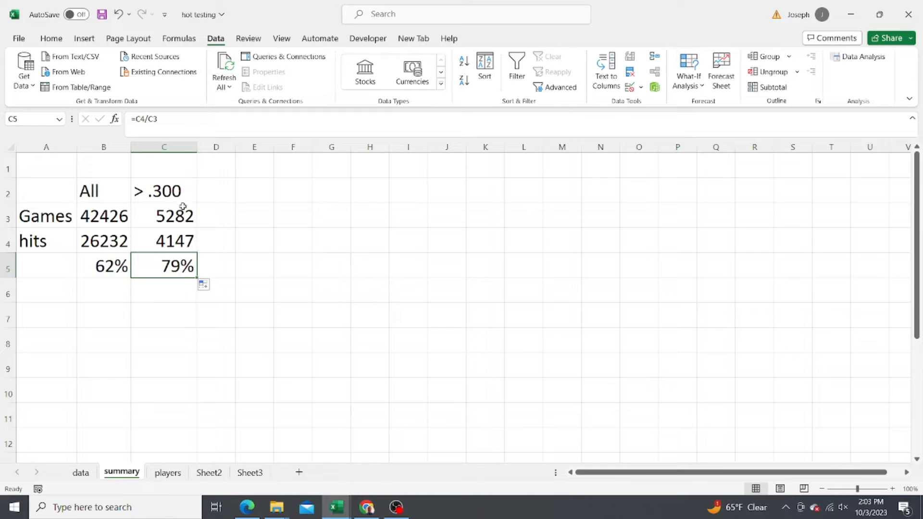
Add a "< .200" header in D2 of the summary sheet and fit column D's width to it.
click(212, 194)
text(<200)
key(BackSpace)
key(BackSpace)
key(BackSpace)
text(.32)
key(BackSpace)
key(BackSpace)
text(200)
key(Return)
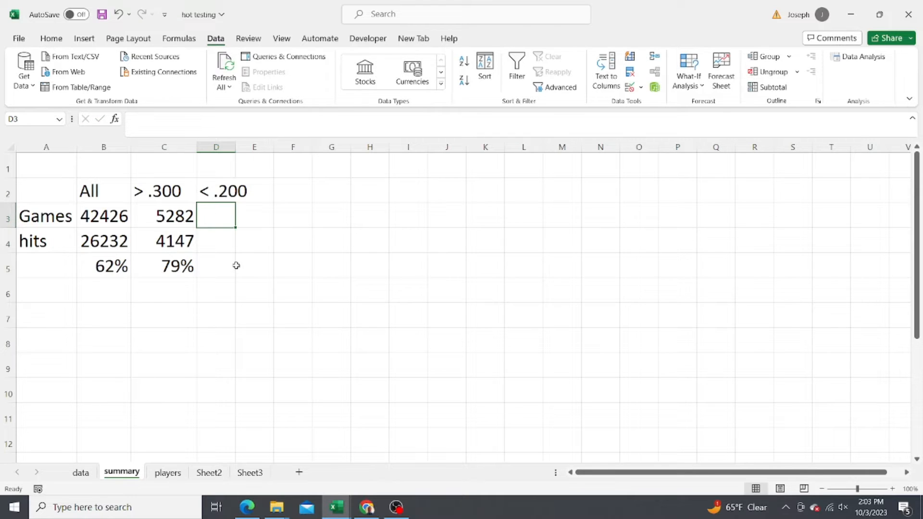
double_click(235, 146)
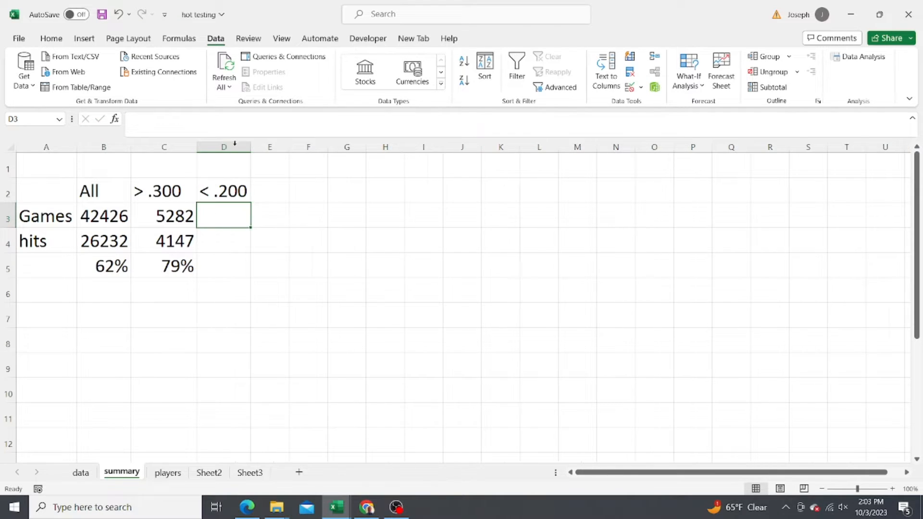
On the data sheet, filter the AVG column to show only values less than .2.
click(81, 473)
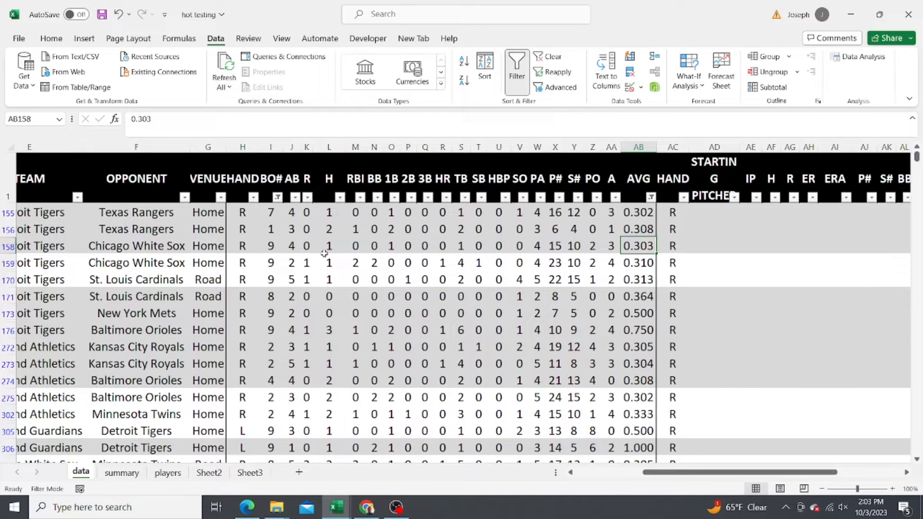
click(651, 198)
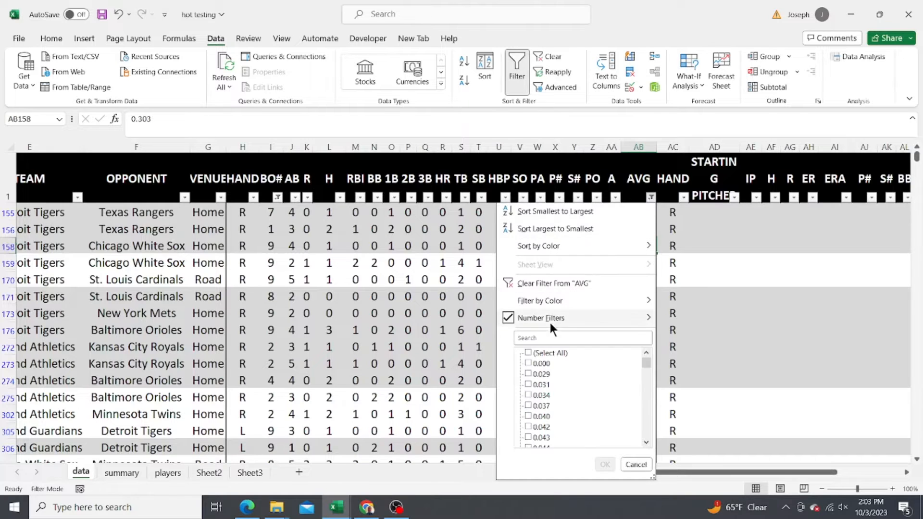
mouse_move(644, 318)
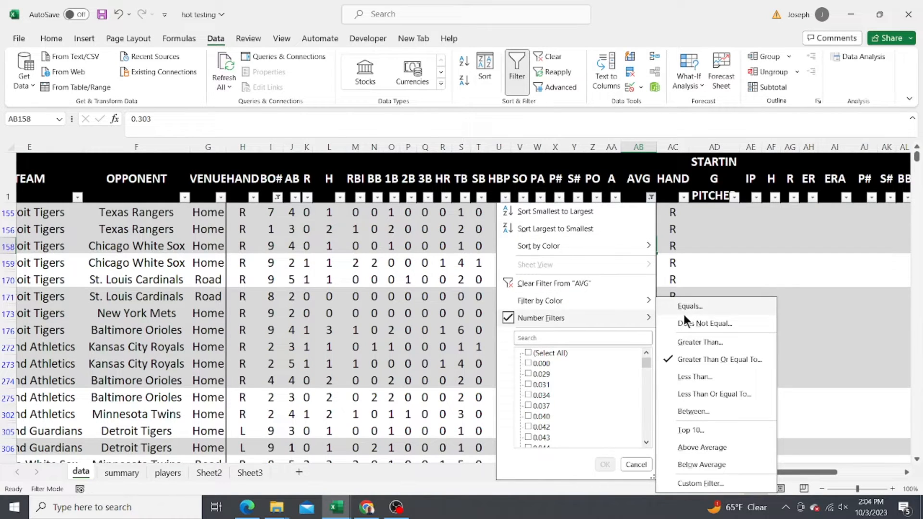
click(696, 376)
text(.2)
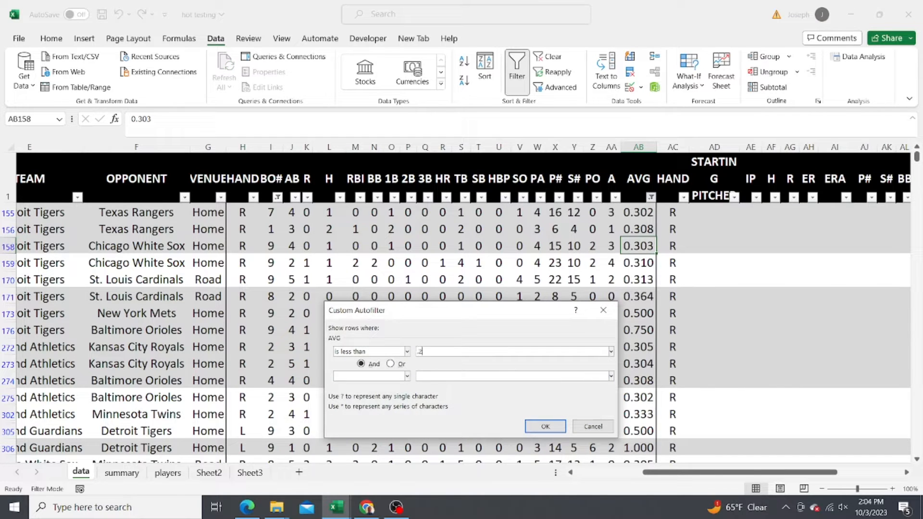
click(546, 423)
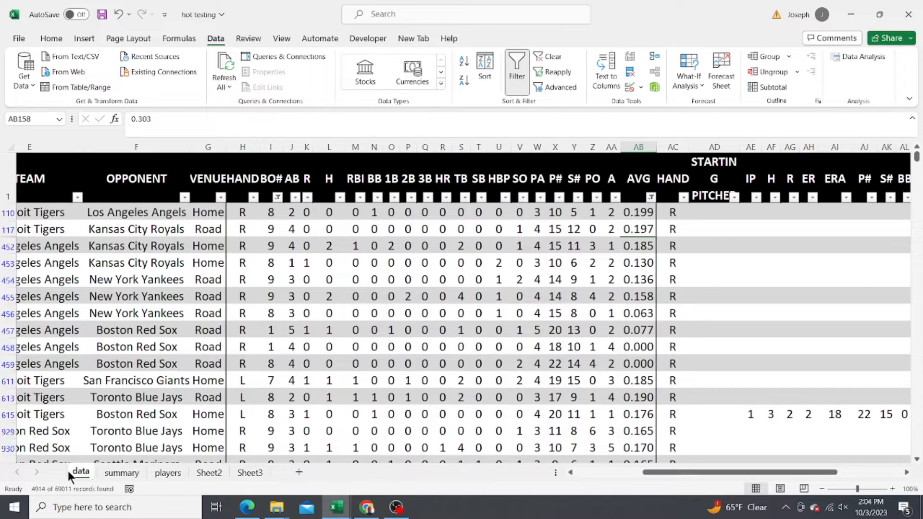
Enter 4914 as the games in D3 of the summary's "< .200" column.
click(120, 473)
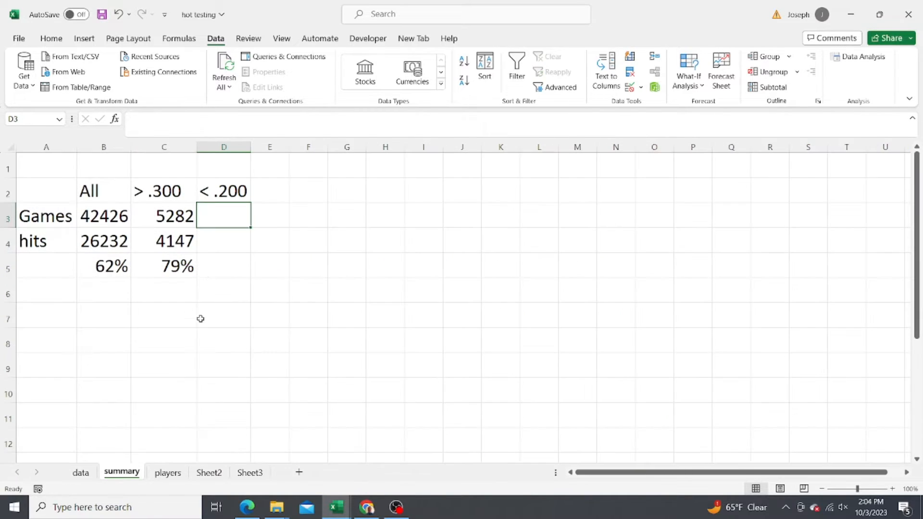
text(4914)
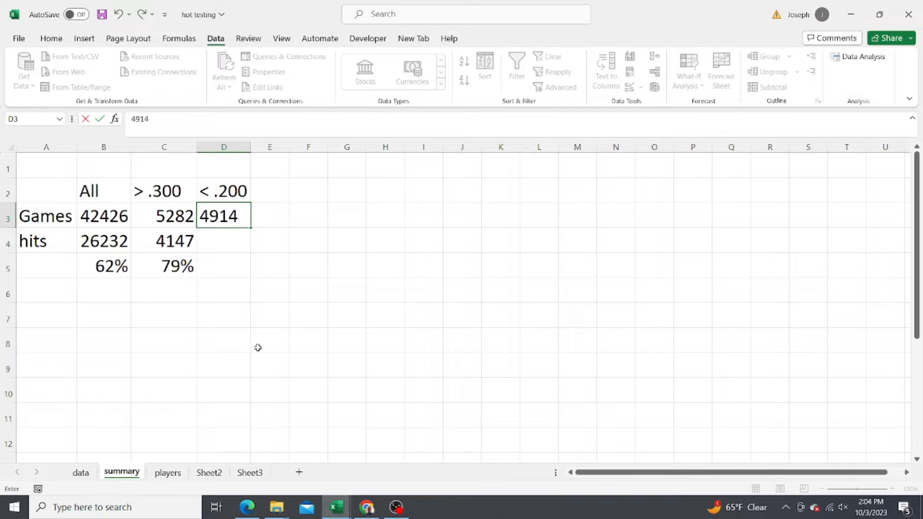
key(Return)
On the data sheet, exclude games with 0 hits through the batting H column filter.
click(79, 474)
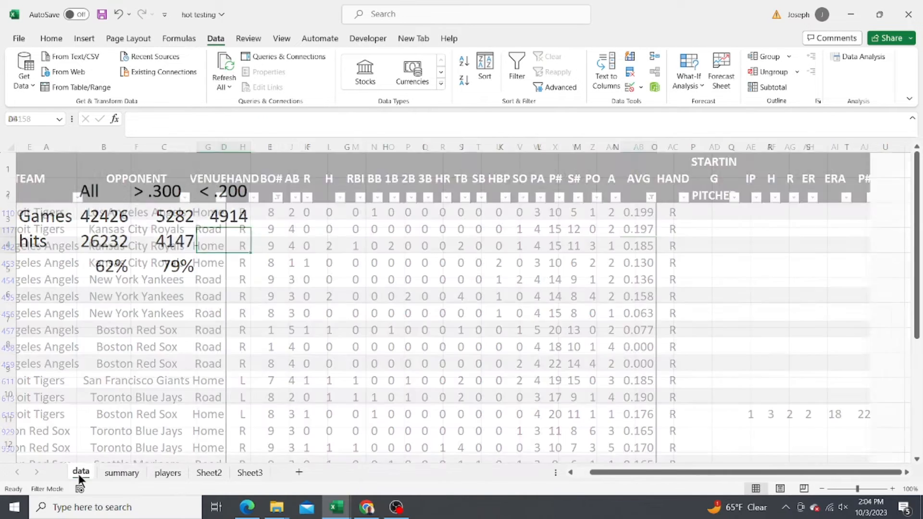
click(340, 197)
click(220, 363)
click(293, 465)
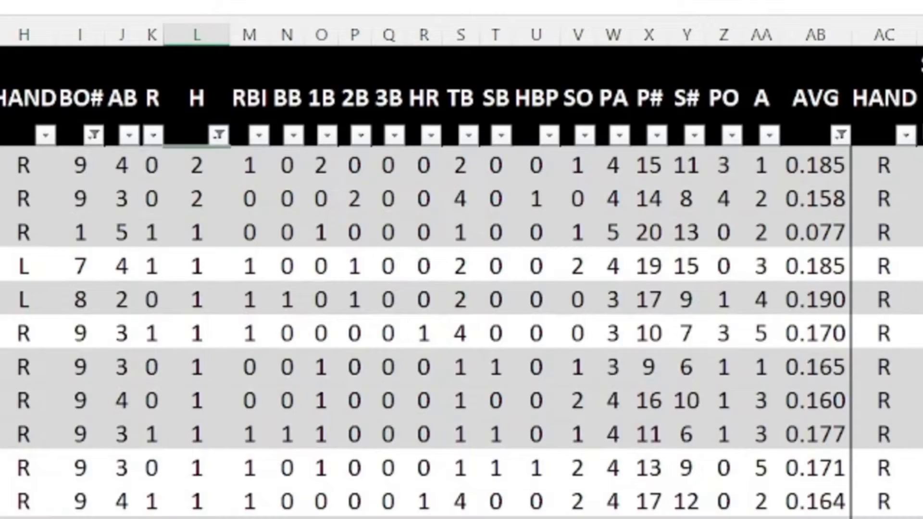
Enter 1876 as the hits in D4 of the summary's "< .200" column.
click(287, 441)
text(1876)
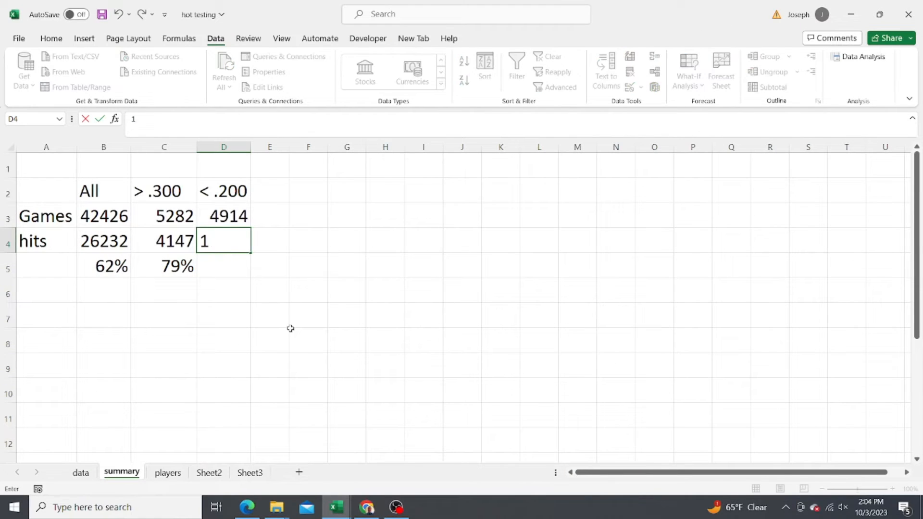
key(Return)
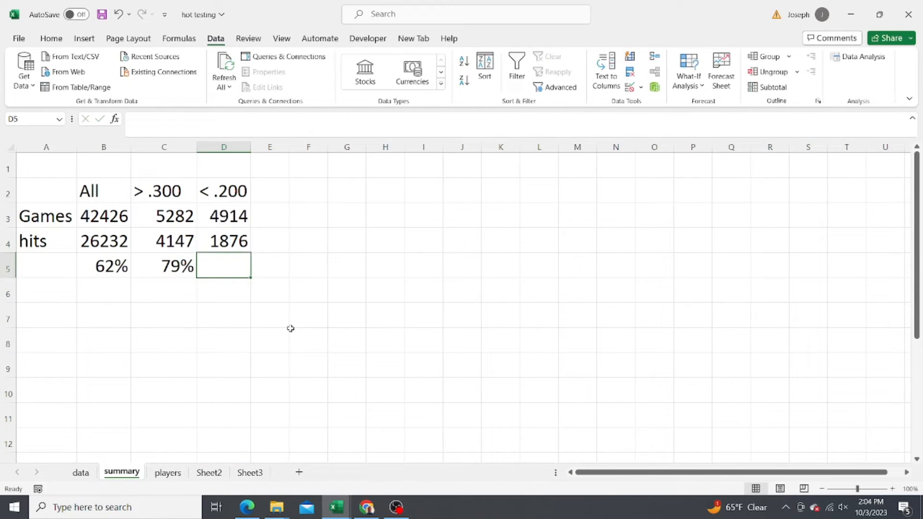
Copy the hit share formula from C5 across to D5 for the "< .200" column.
click(163, 266)
drag(198, 279, 239, 285)
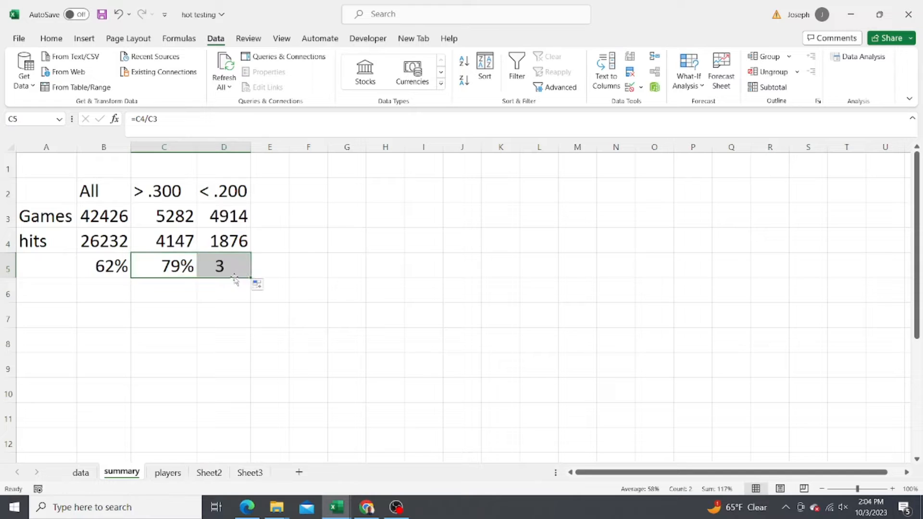
click(223, 263)
click(224, 288)
click(224, 265)
click(224, 288)
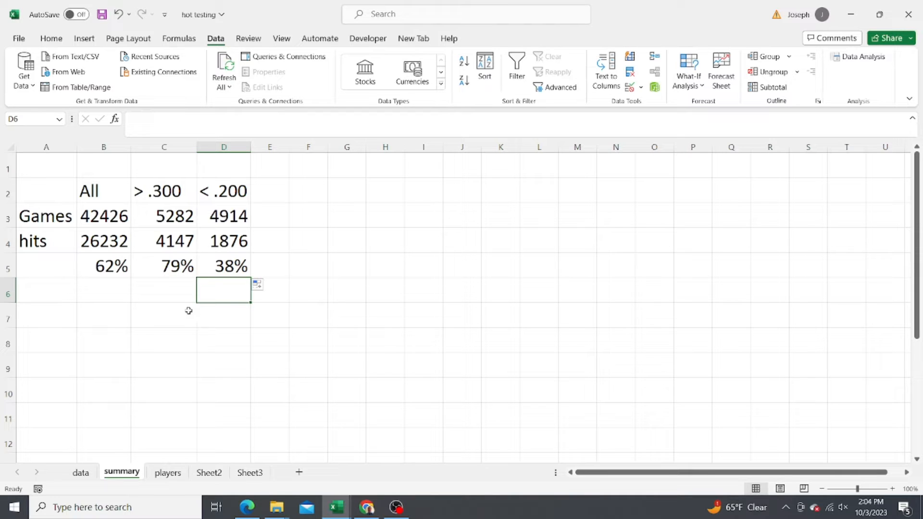
click(173, 295)
click(235, 267)
click(207, 284)
click(228, 257)
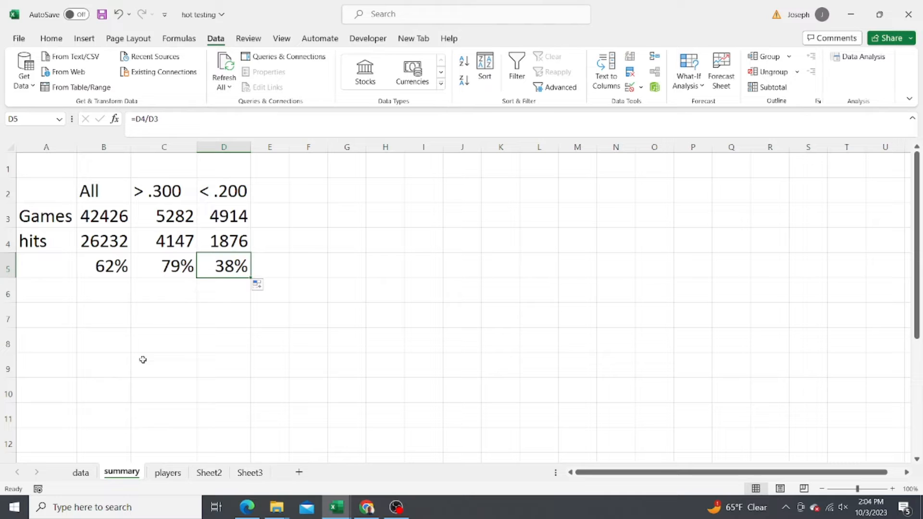
click(81, 473)
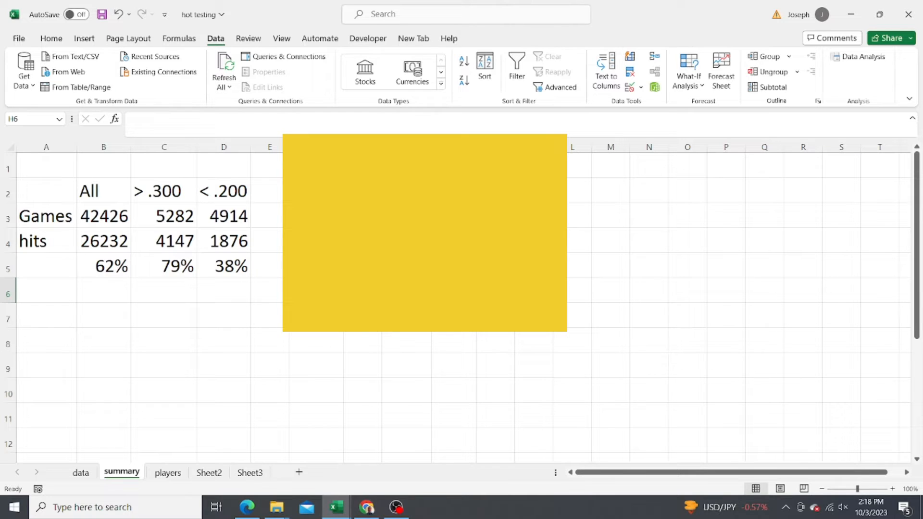
click(454, 266)
click(454, 241)
click(454, 216)
click(407, 216)
click(407, 241)
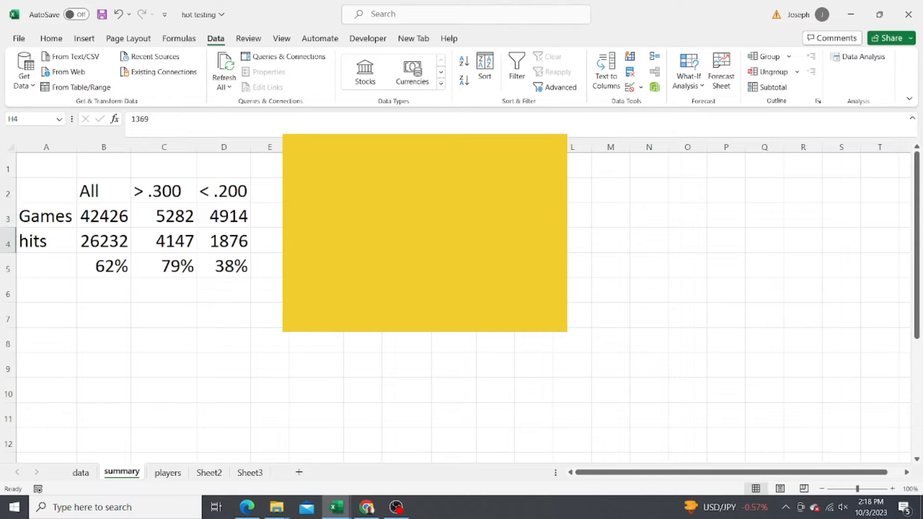
On the data sheet, filter the POS column to exclude pitchers (P).
click(81, 473)
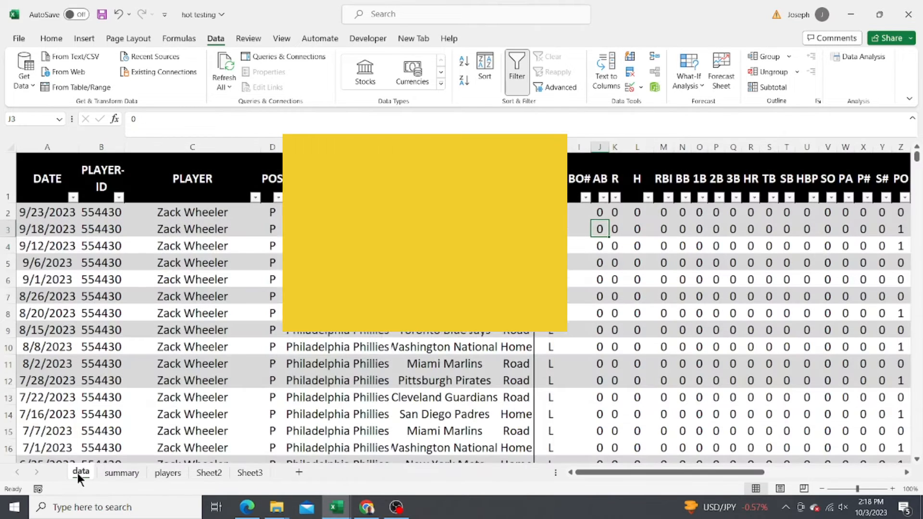
click(289, 212)
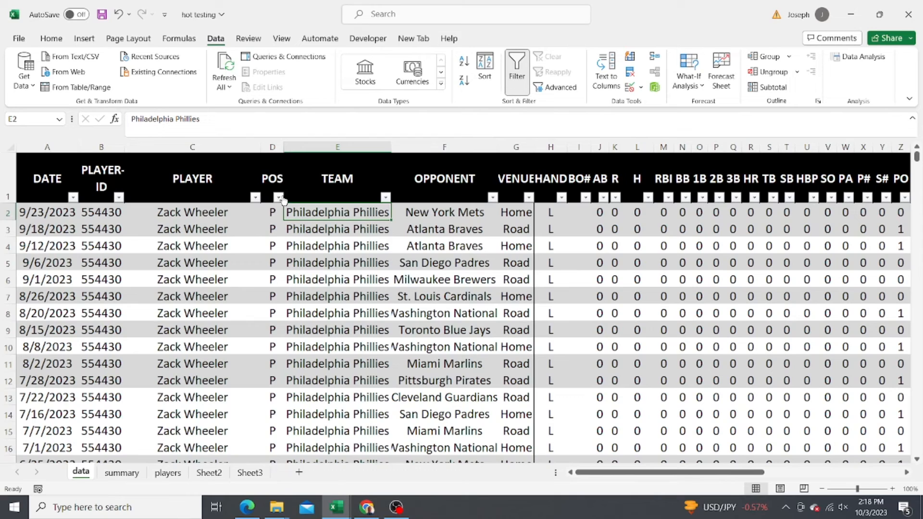
click(279, 197)
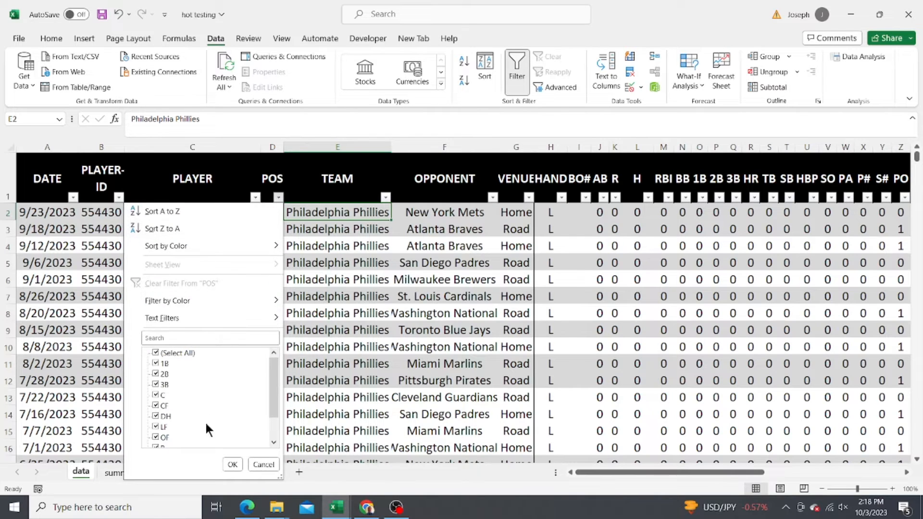
scroll(246, 428, down, 1)
click(152, 416)
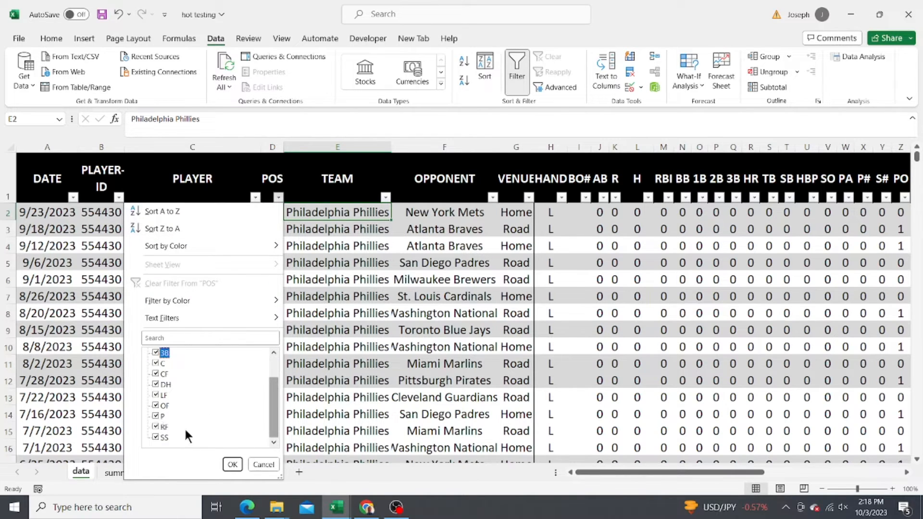
click(155, 416)
click(232, 465)
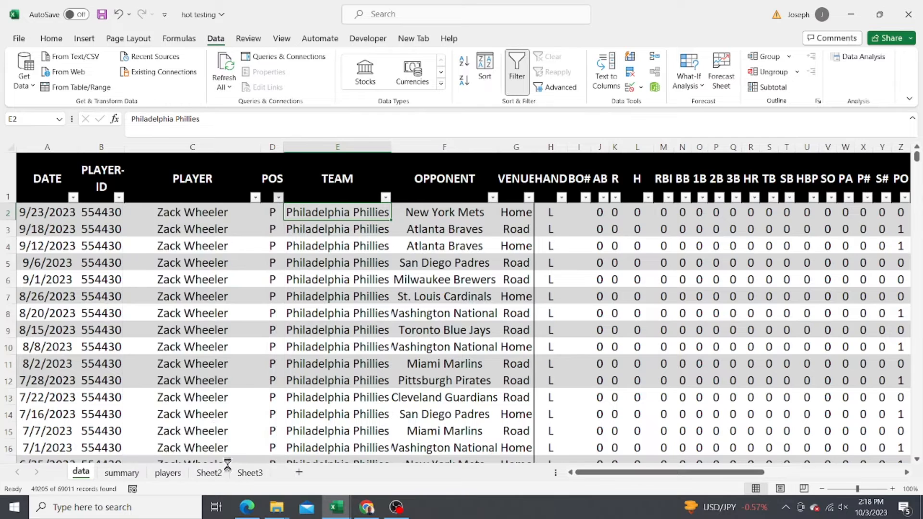
Copy the filtered PLAYER column into column A of the players sheet and fit the column width to the names.
click(189, 147)
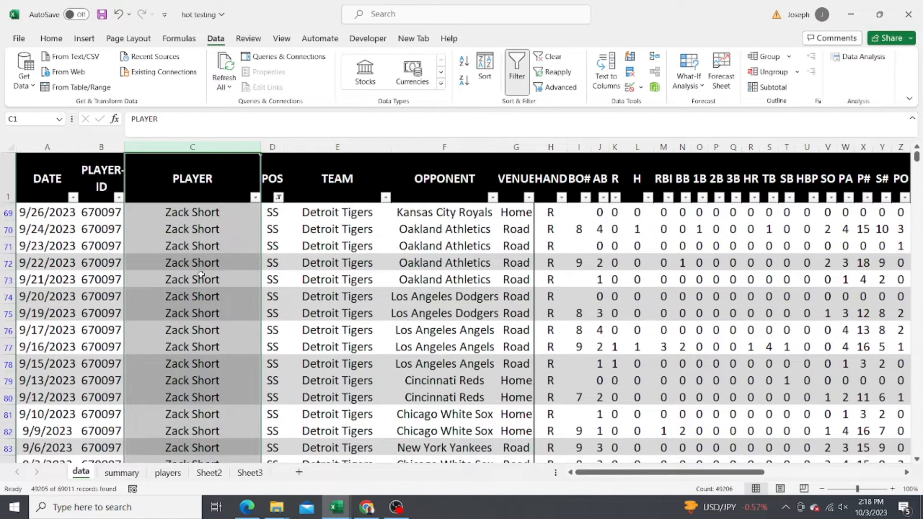
key(ctrl+c)
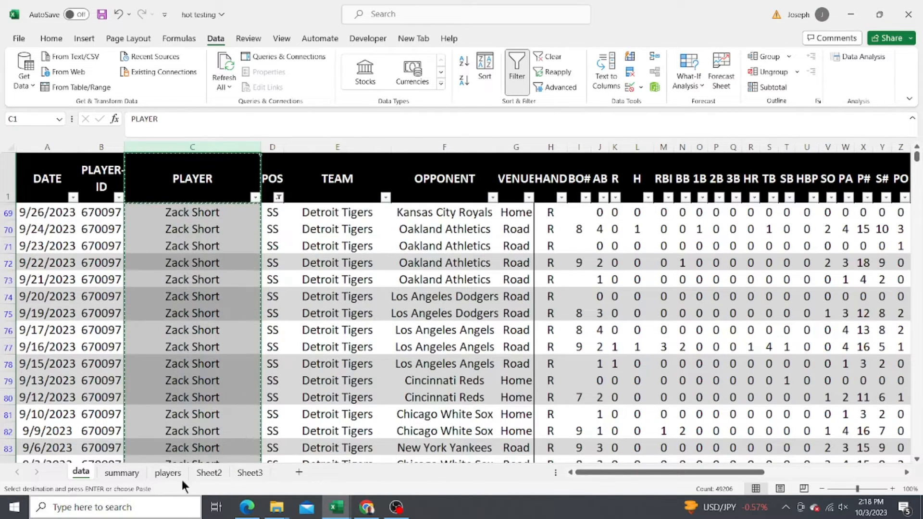
click(169, 473)
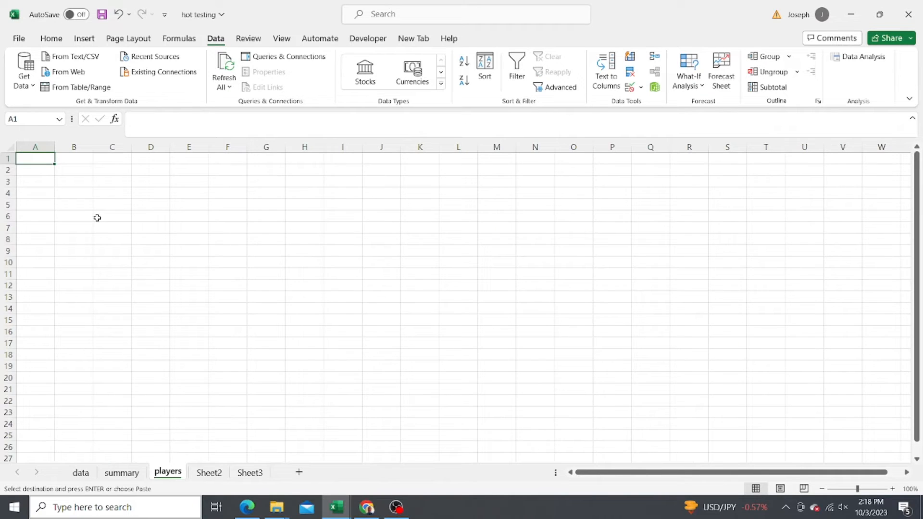
key(ctrl+v)
double_click(55, 147)
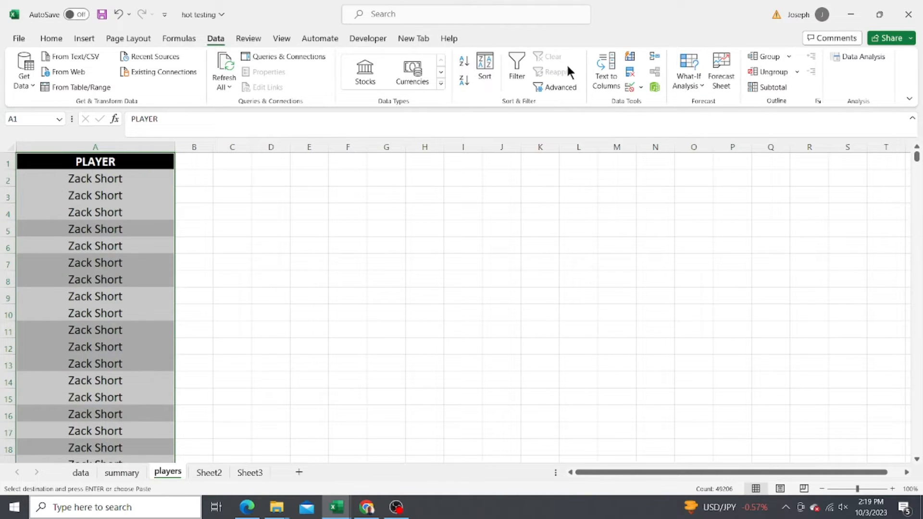
Remove duplicate names from the PLAYER column on the players sheet, treating the first row as a header.
click(631, 72)
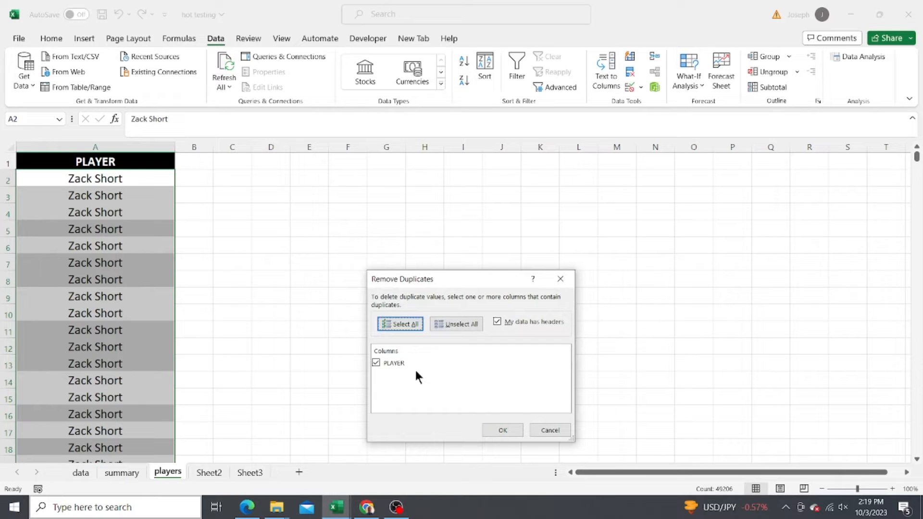
click(502, 429)
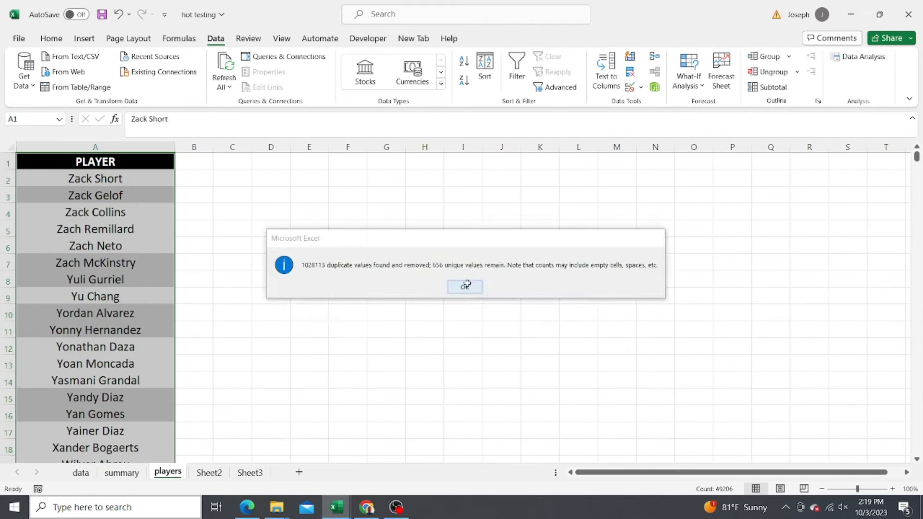
click(425, 343)
click(120, 178)
click(190, 179)
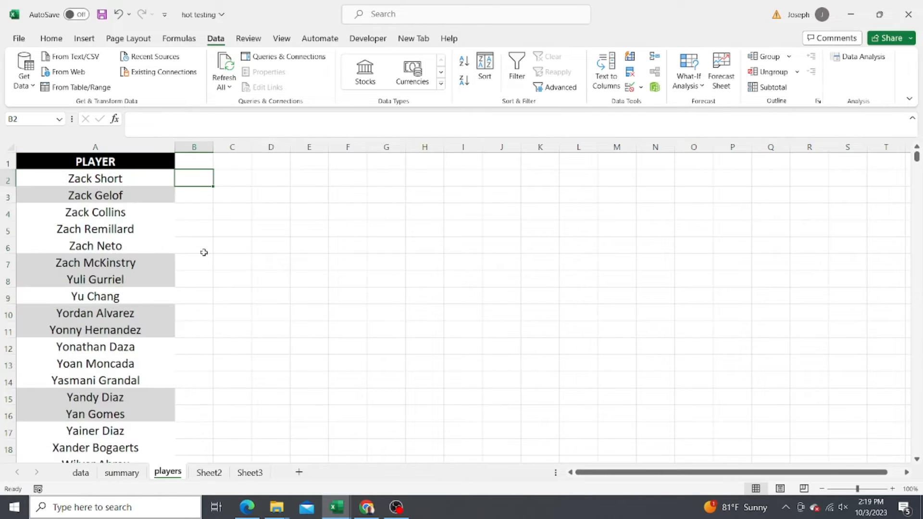
Add a "Games" header in B1 next to the PLAYER column.
click(193, 158)
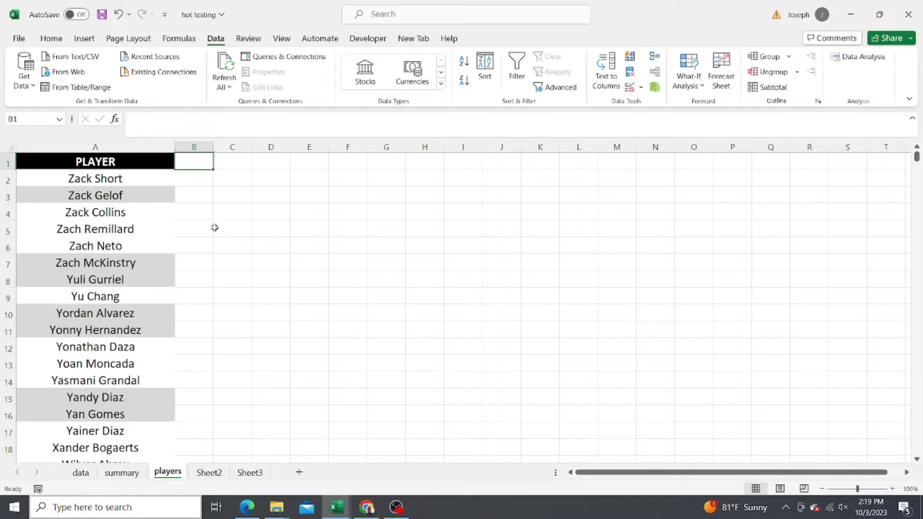
text(Games)
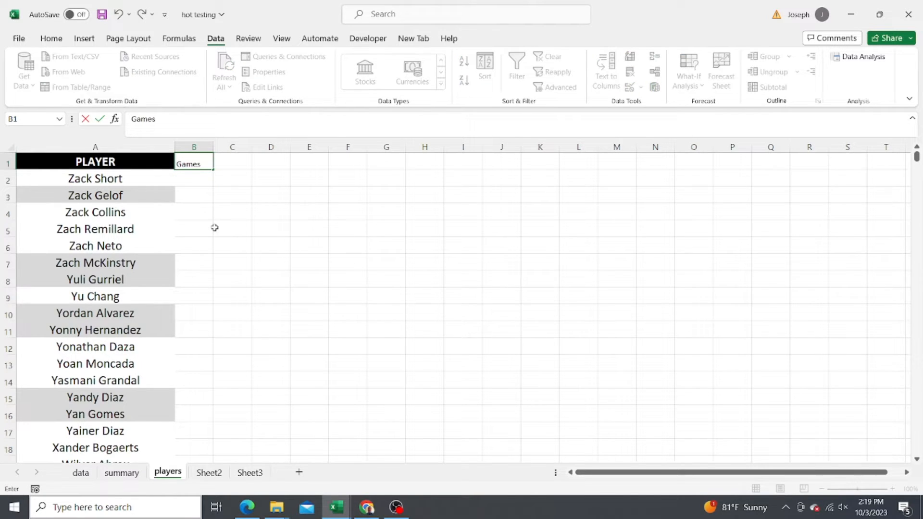
key(Return)
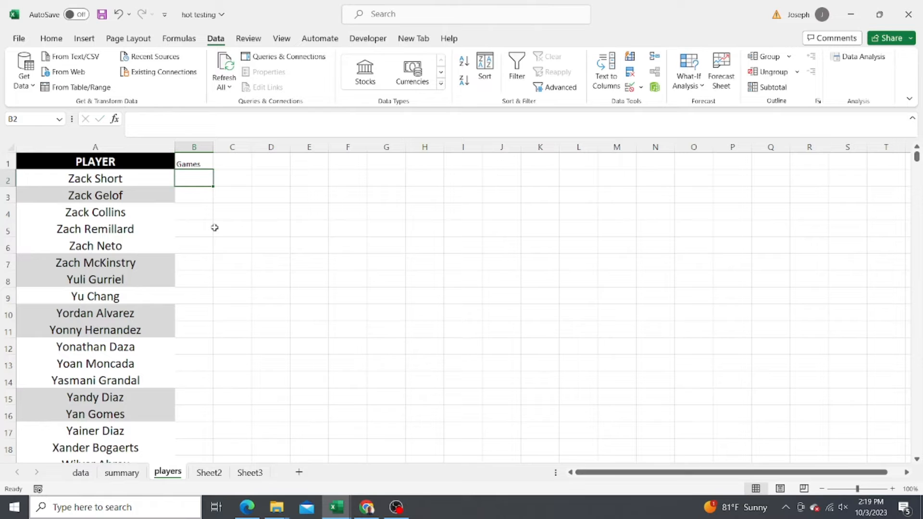
In B2 of the players sheet, count the player's games with =COUNTIFS(data!C:C,players!A2,data!I:I,">"&0).
text(=countif)
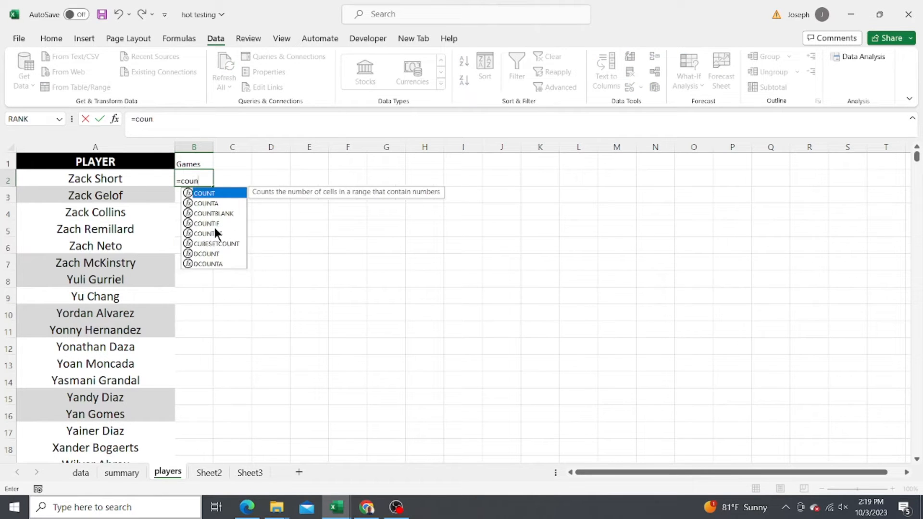
text(s()
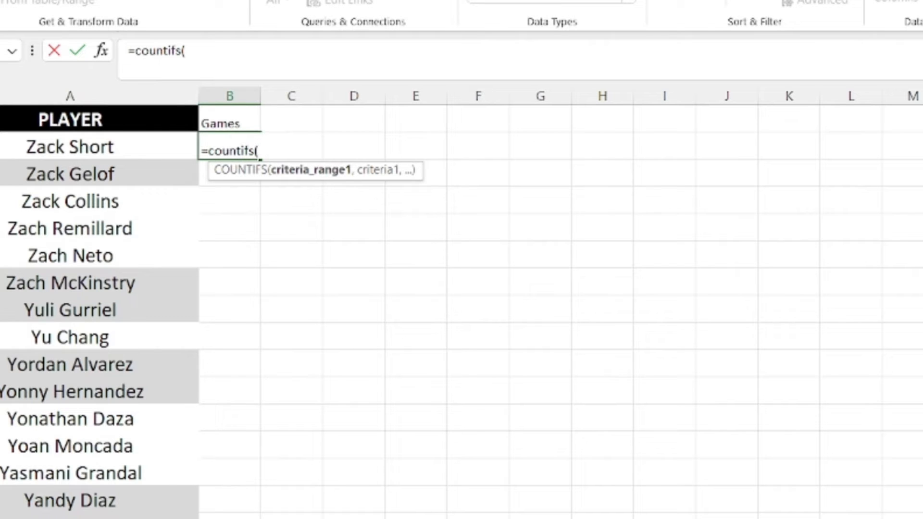
click(99, 518)
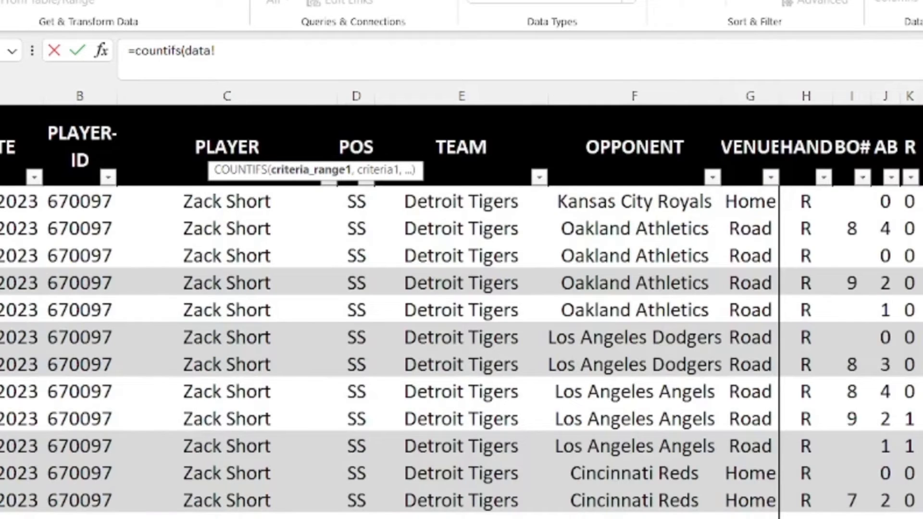
click(224, 95)
text(,)
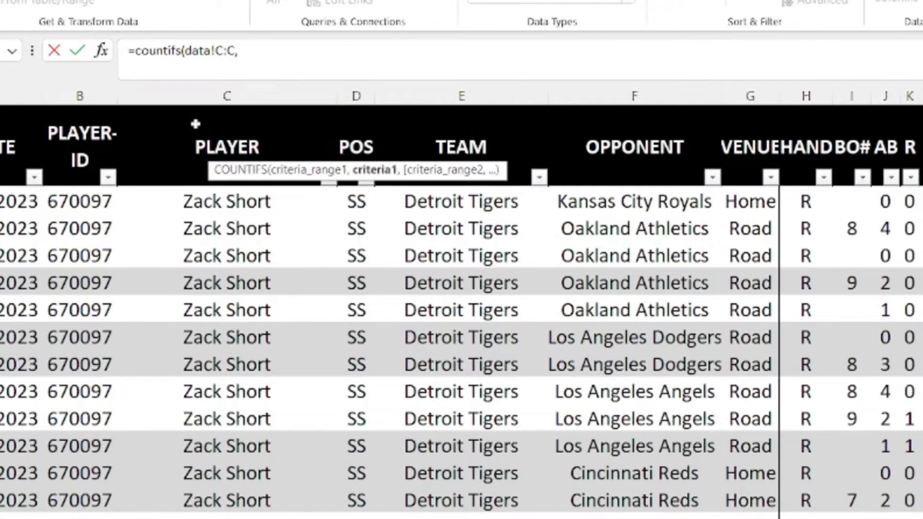
key(ctrl+Page_Up)
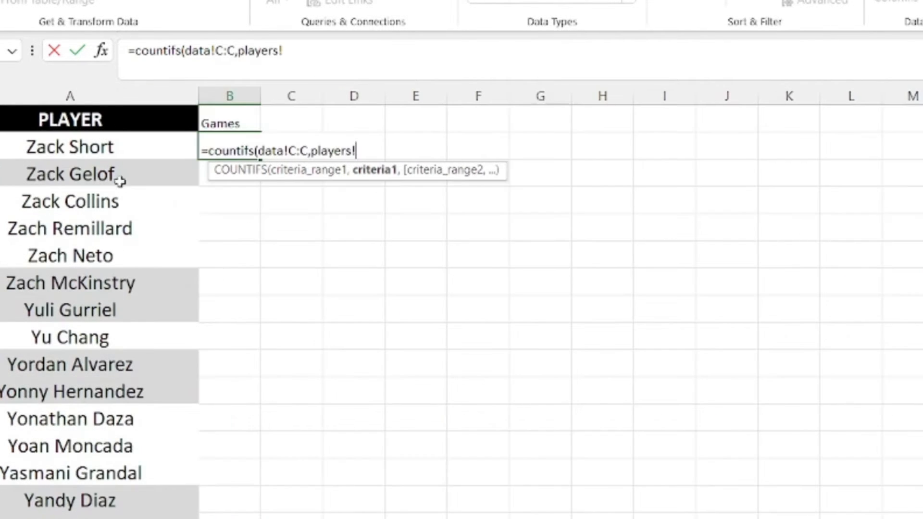
click(83, 144)
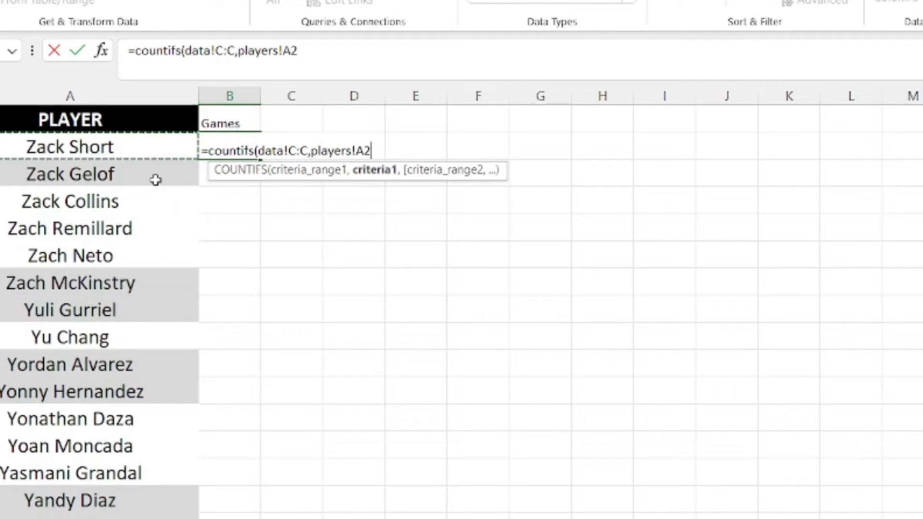
text(,data!)
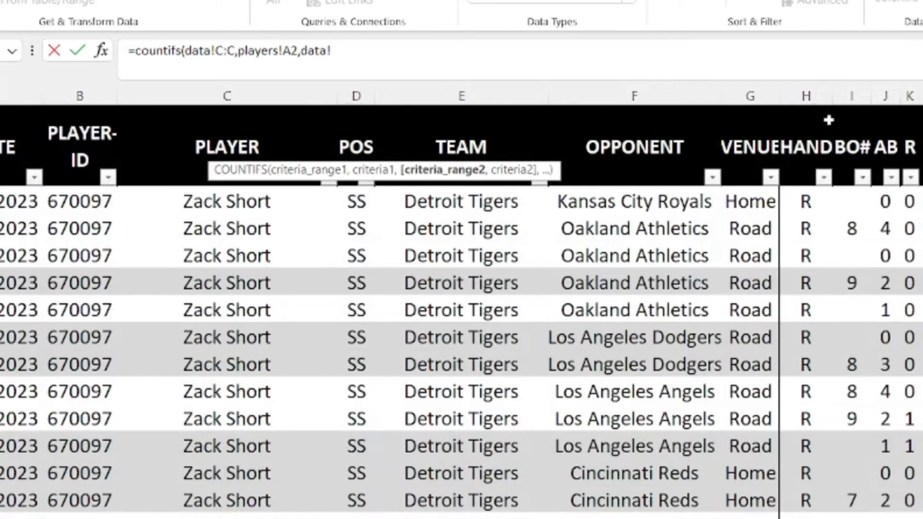
click(852, 91)
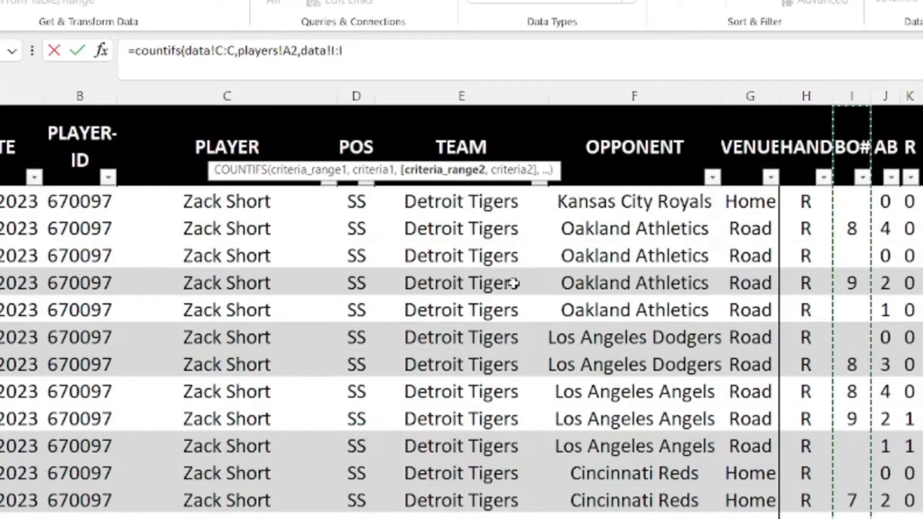
text(,">"&0)
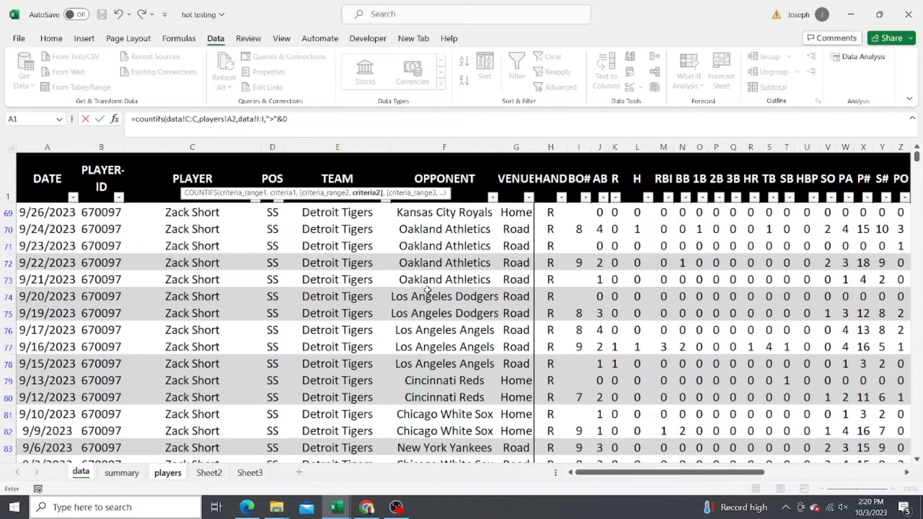
key(Return)
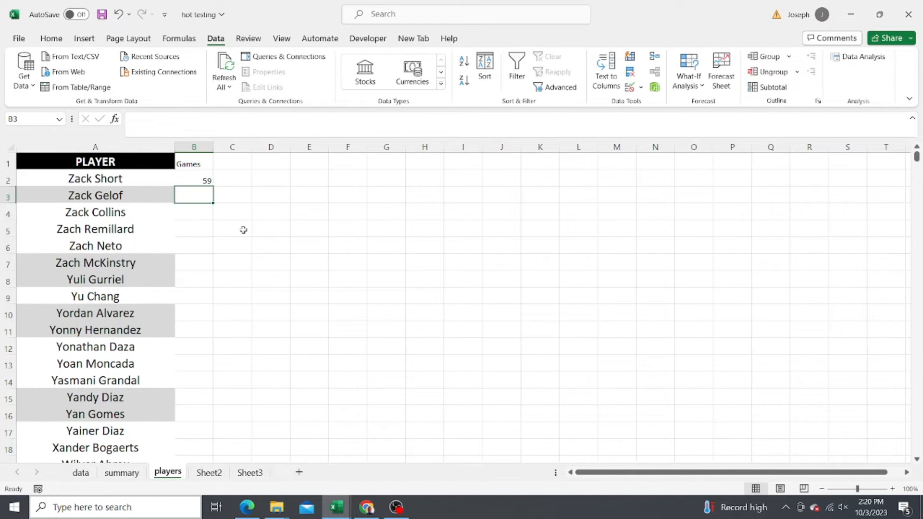
Fill the B2 games formula down the Games column for every listed player and spot-check a few filled cells.
click(194, 178)
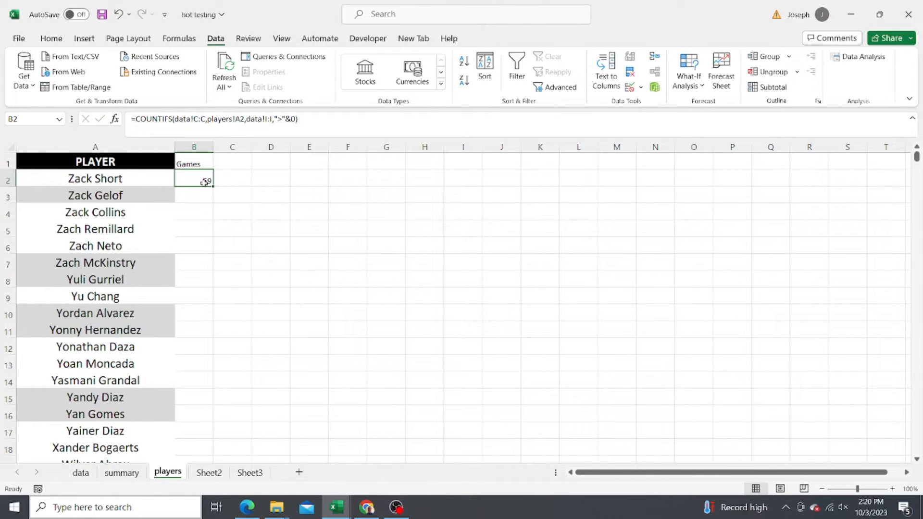
double_click(212, 189)
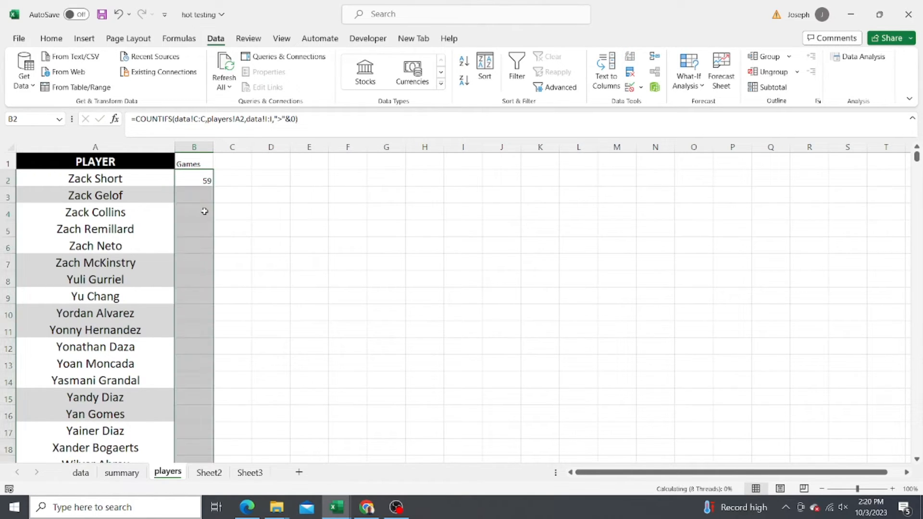
click(198, 309)
click(199, 347)
click(197, 398)
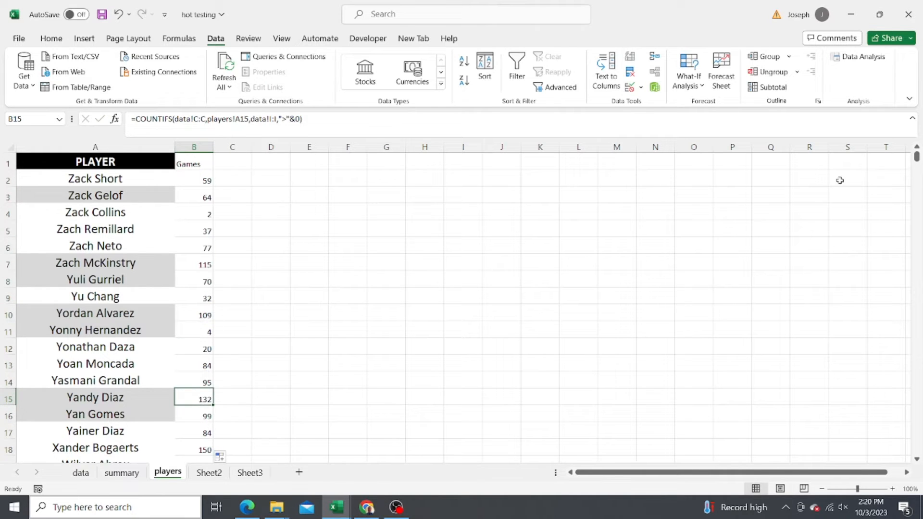
drag(918, 156, 918, 135)
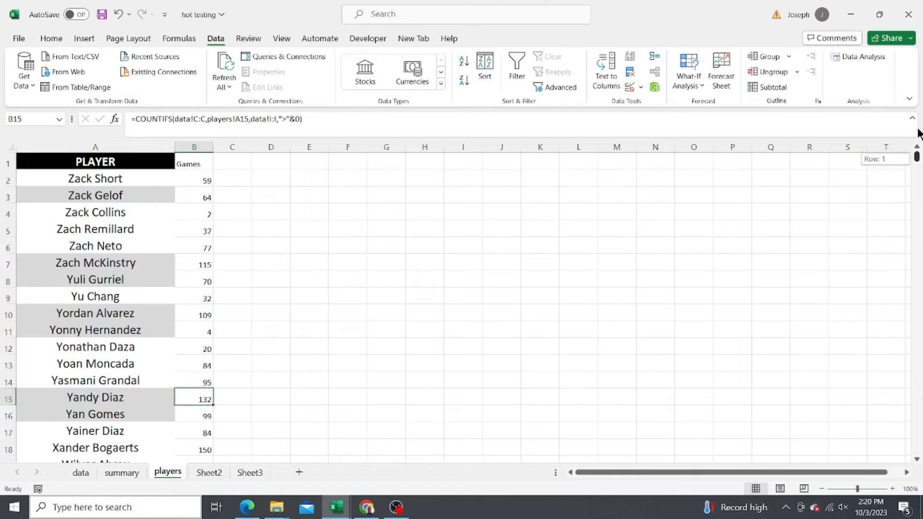
Add a "games with hits" header in C1 and fit column C's width to it.
click(226, 164)
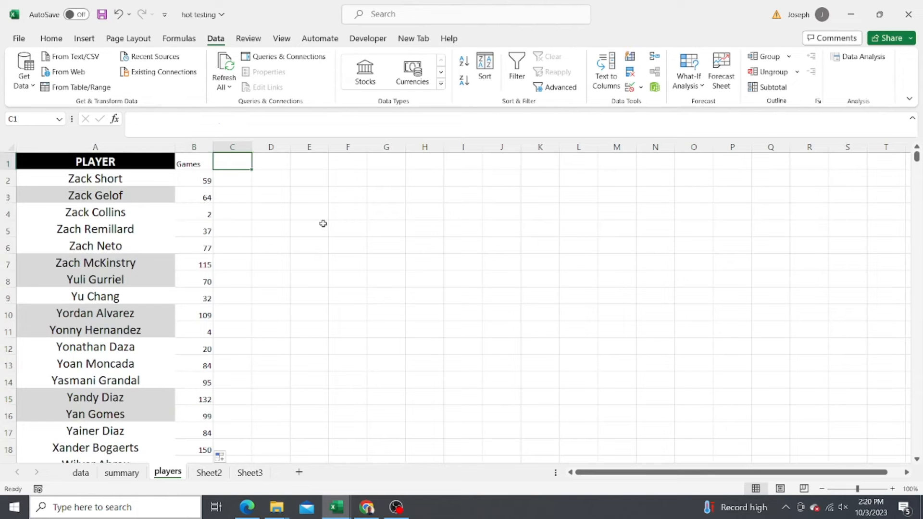
text(games with hits)
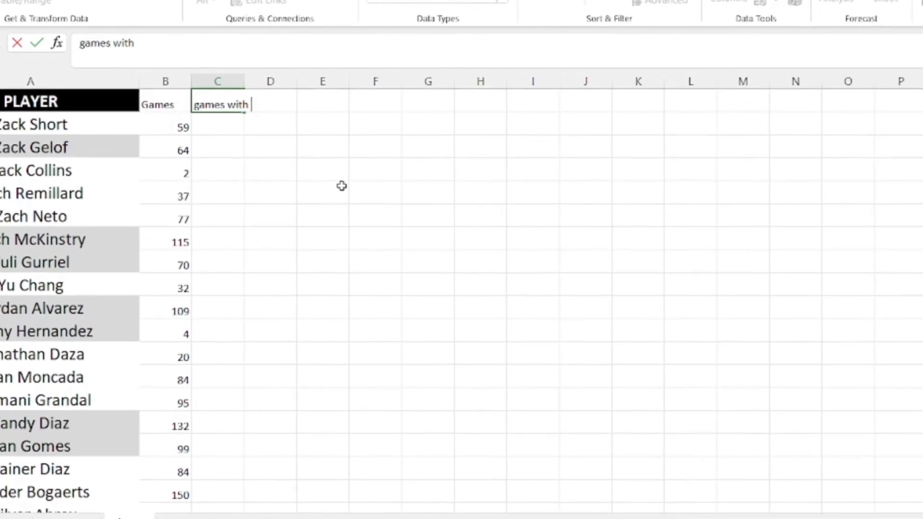
key(Return)
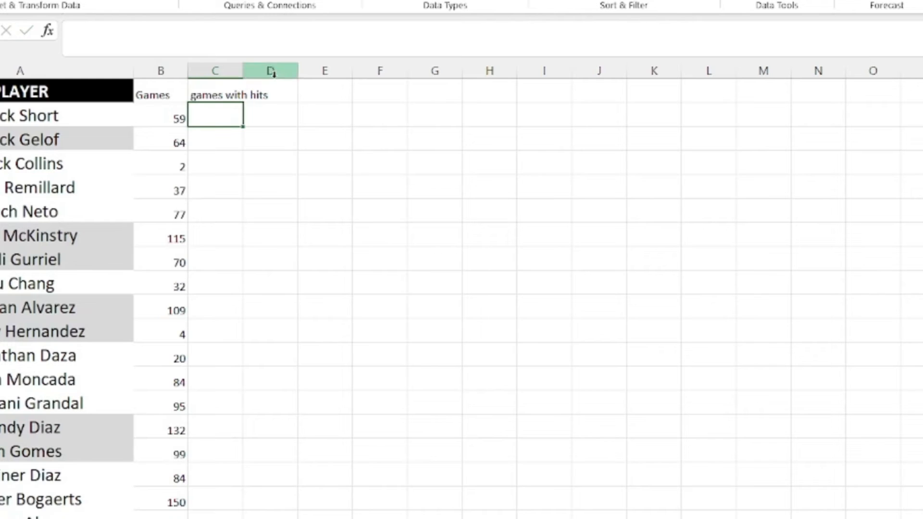
double_click(243, 70)
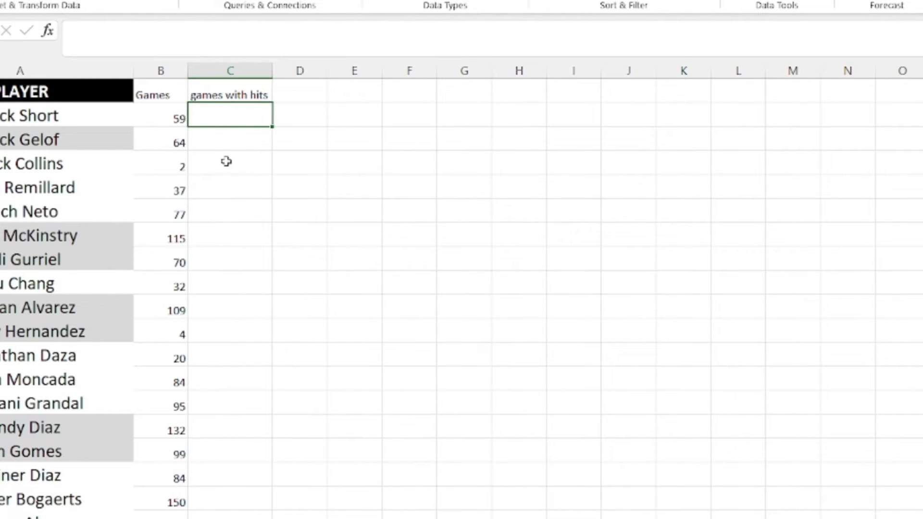
In C2, count the player's games with hits using =COUNTIFS(data!C:C,players!A2,data!I:I,">"&0,data!L:L,">"&0).
text(=countifs)
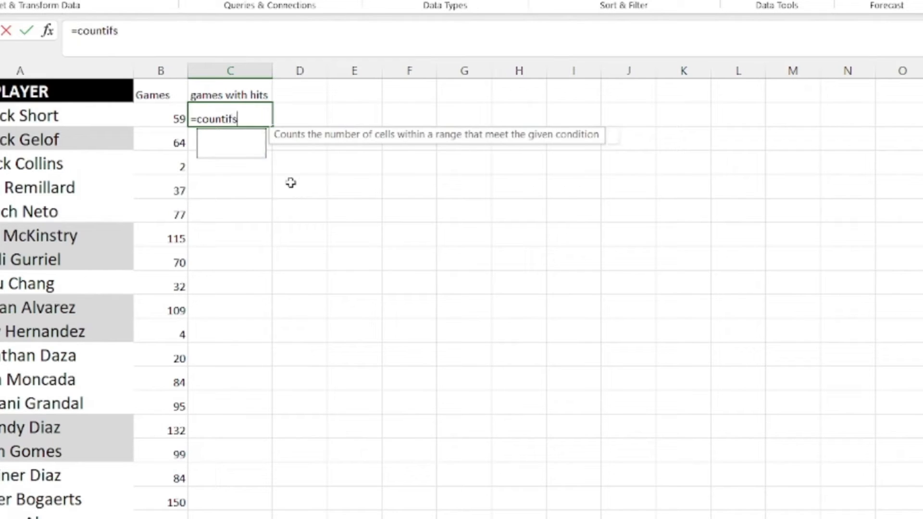
text(()
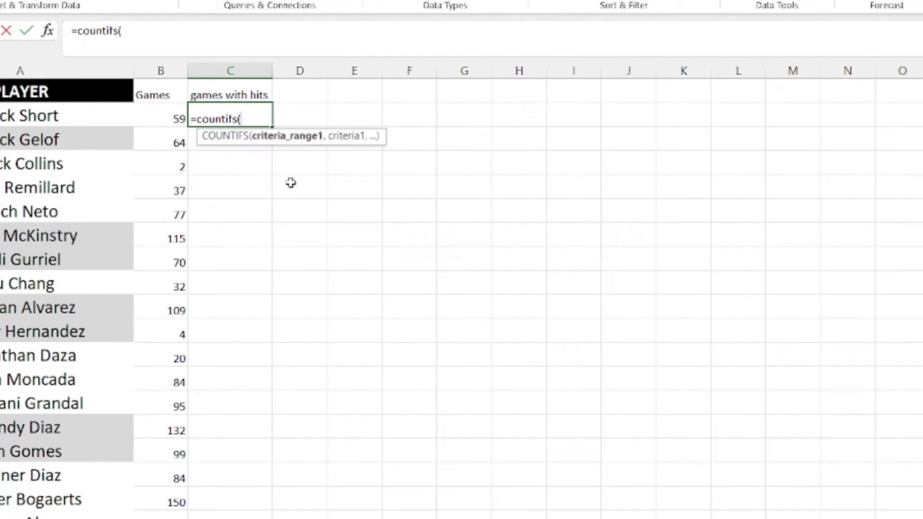
click(195, 518)
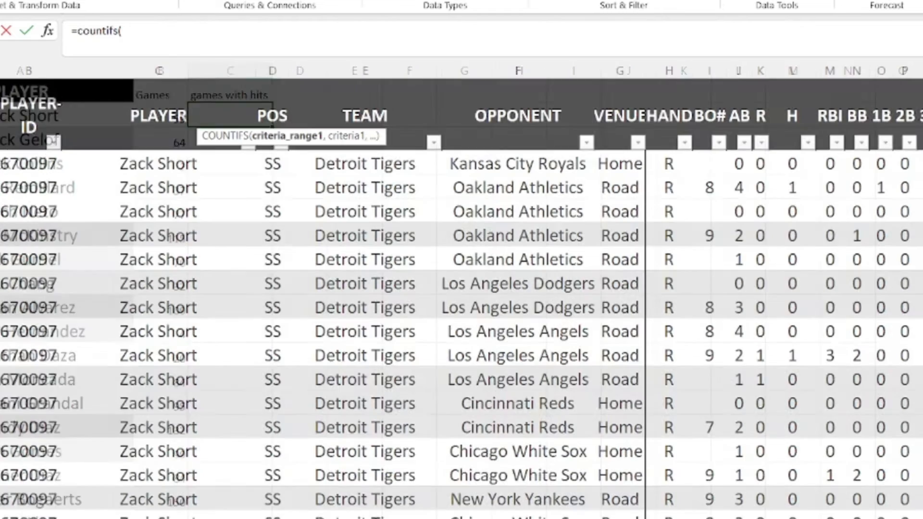
click(180, 71)
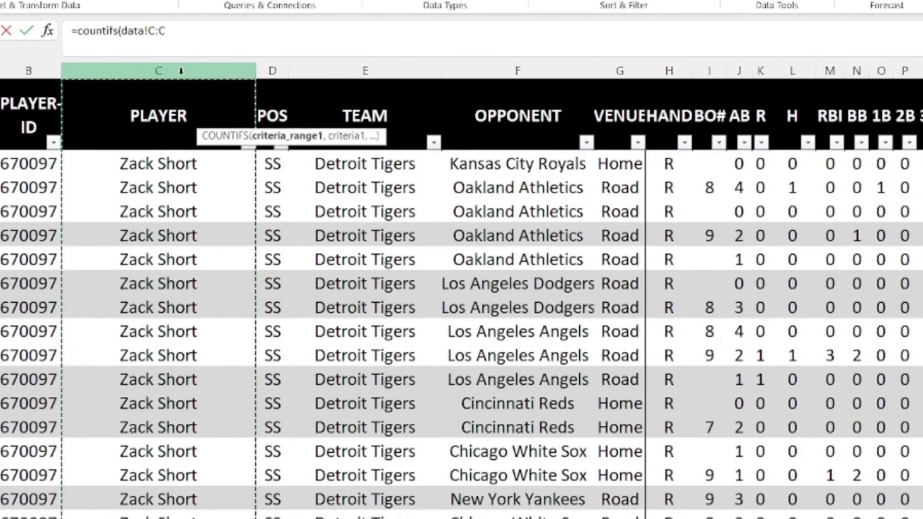
text(,)
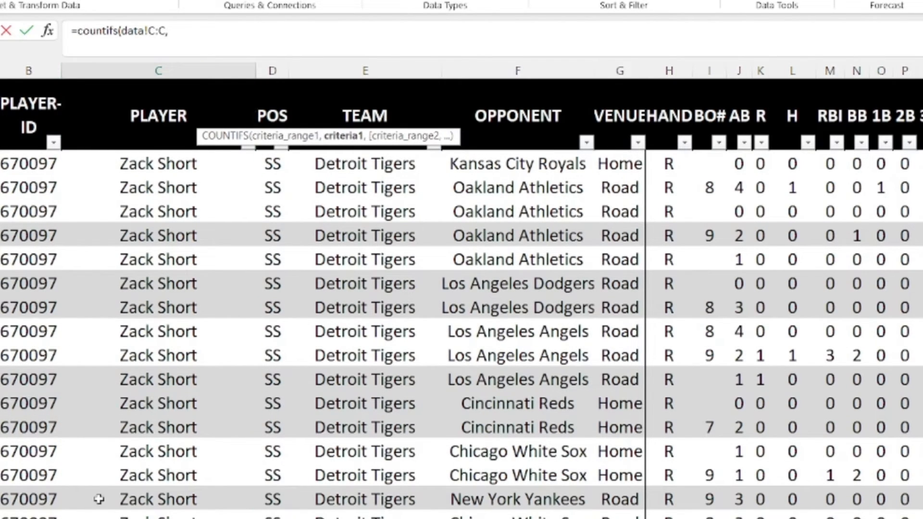
click(207, 517)
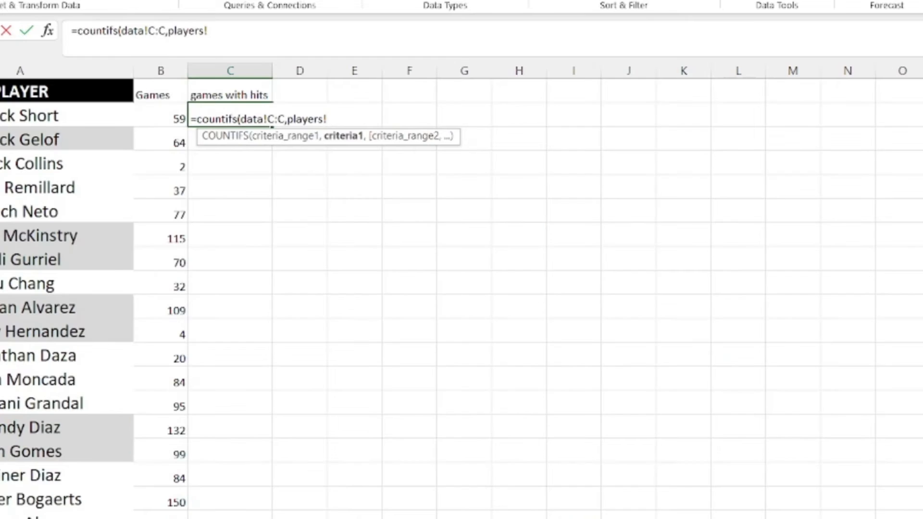
click(32, 111)
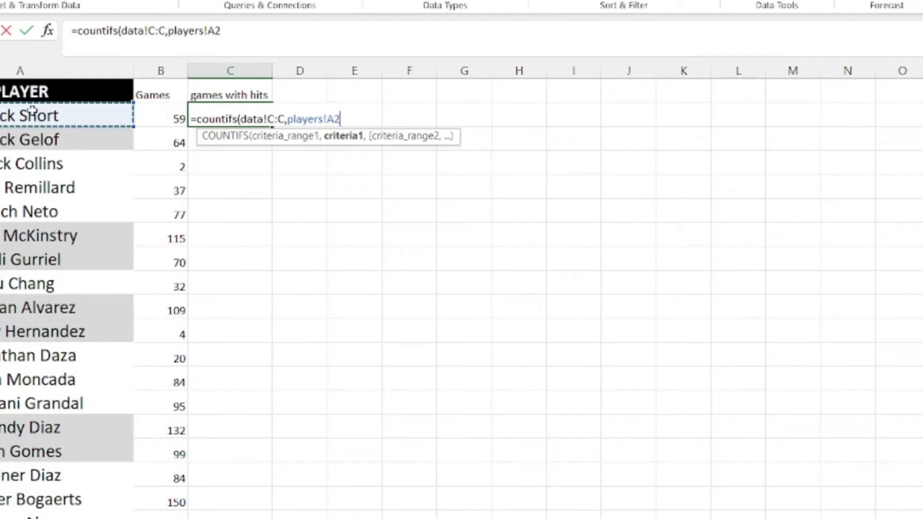
text(,)
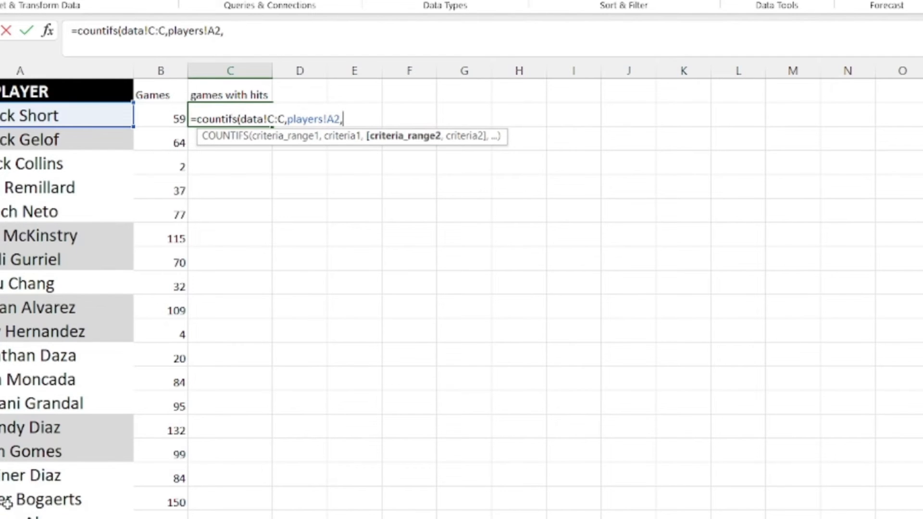
click(29, 518)
click(715, 66)
text(,">)
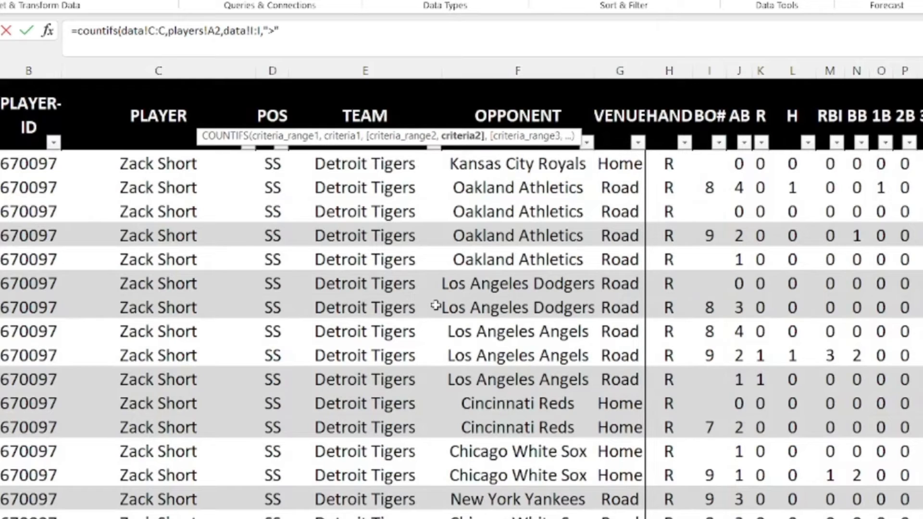
text("&0,)
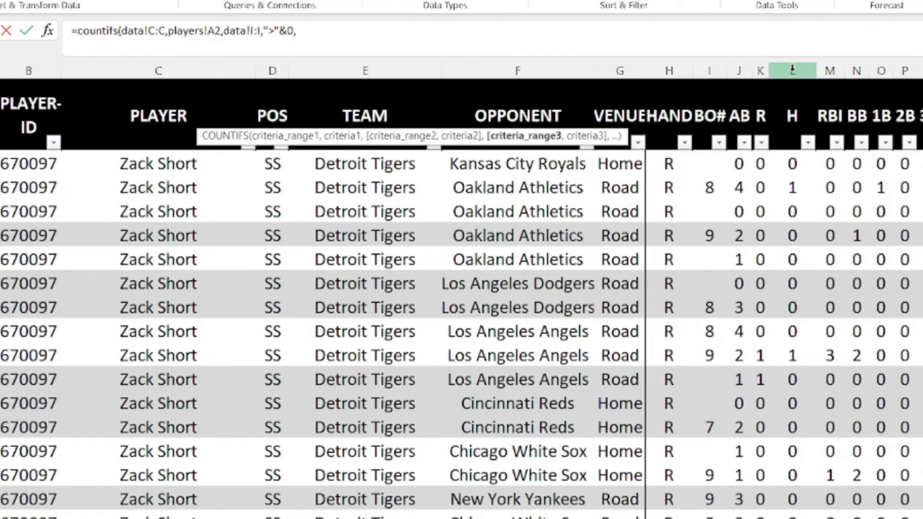
click(793, 70)
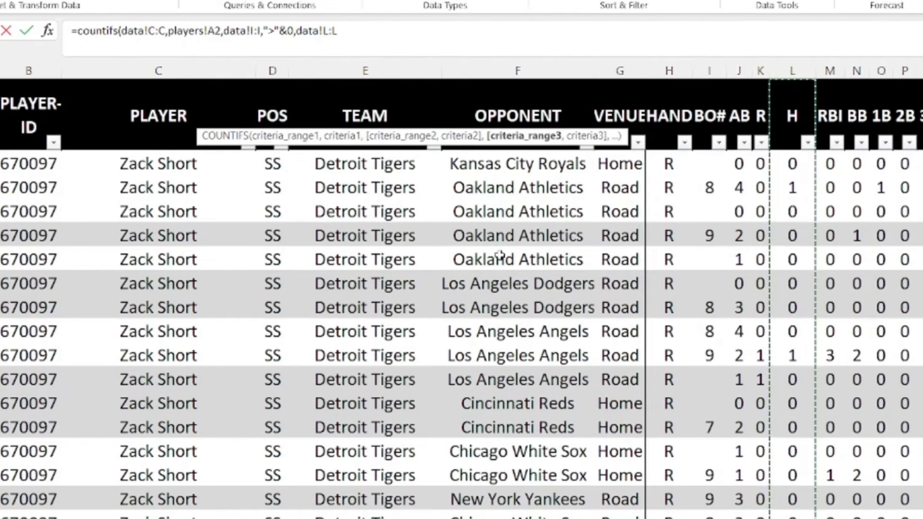
text(,">"&)
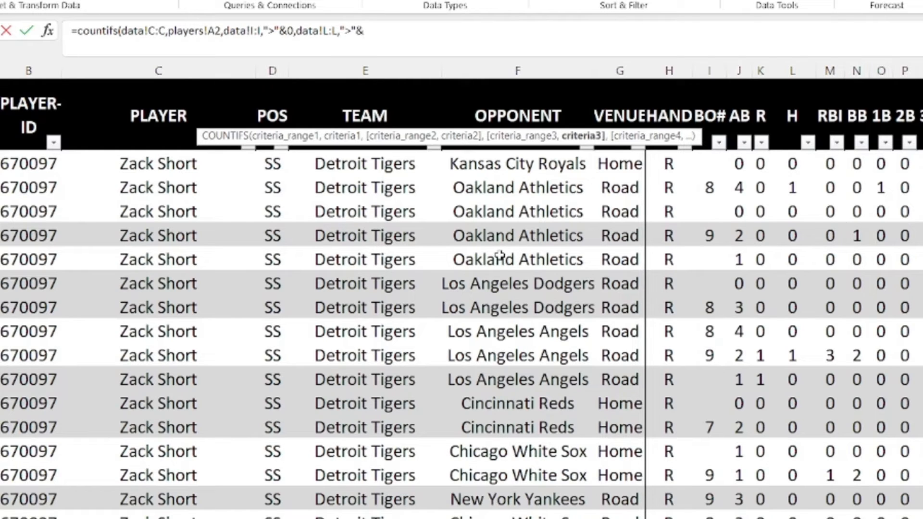
text(0))
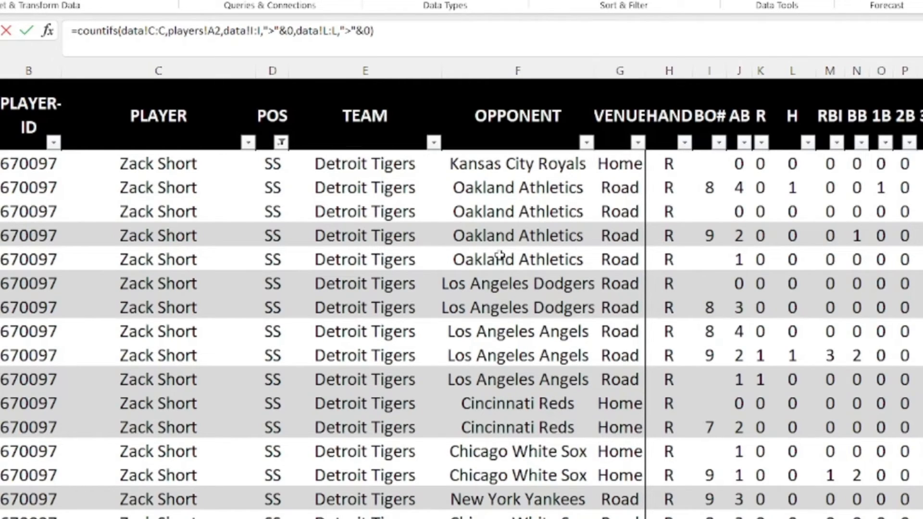
key(Return)
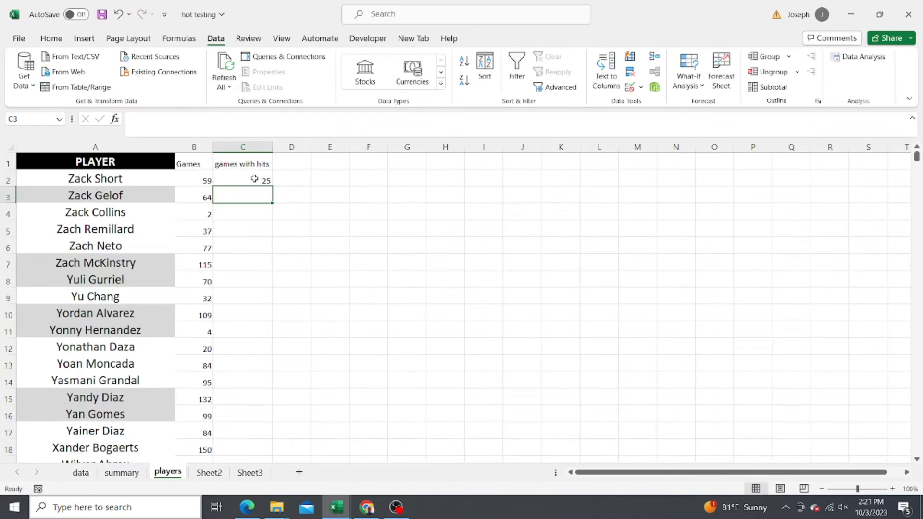
Fill the C2 formula down the "games with hits" column for every listed player.
click(254, 179)
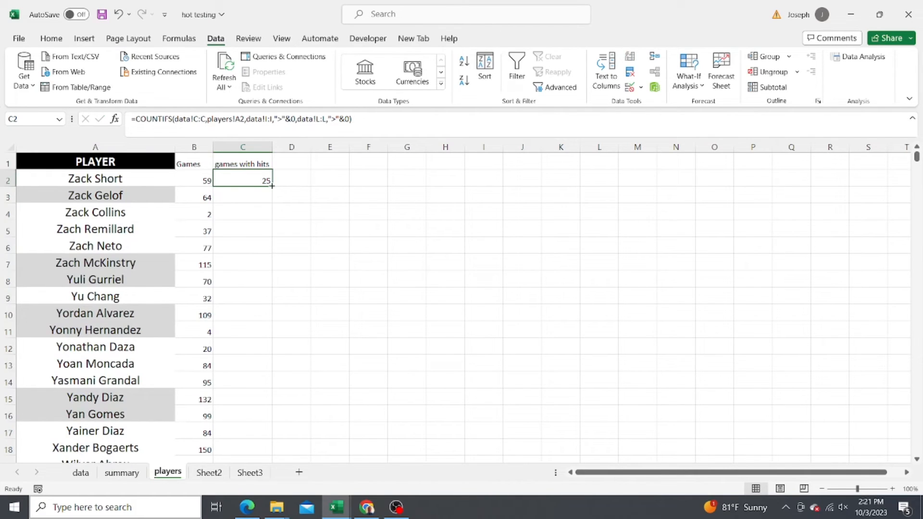
double_click(272, 186)
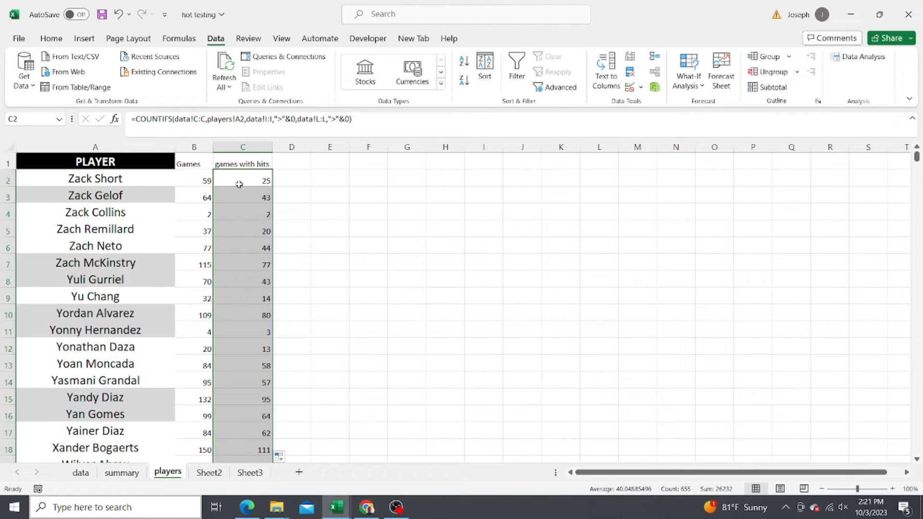
click(290, 165)
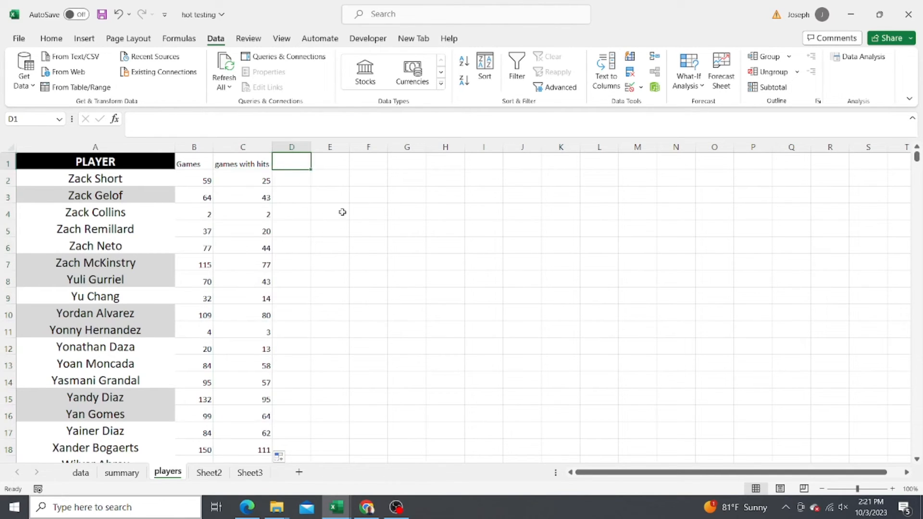
Add a "Pct of games with a hit" header in D1 and fit column D's width to it.
text(Pc)
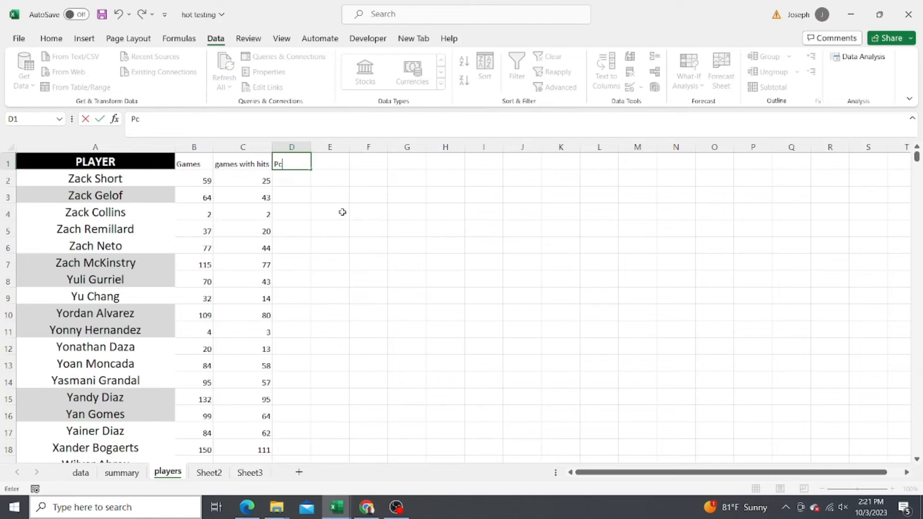
text(t of games w)
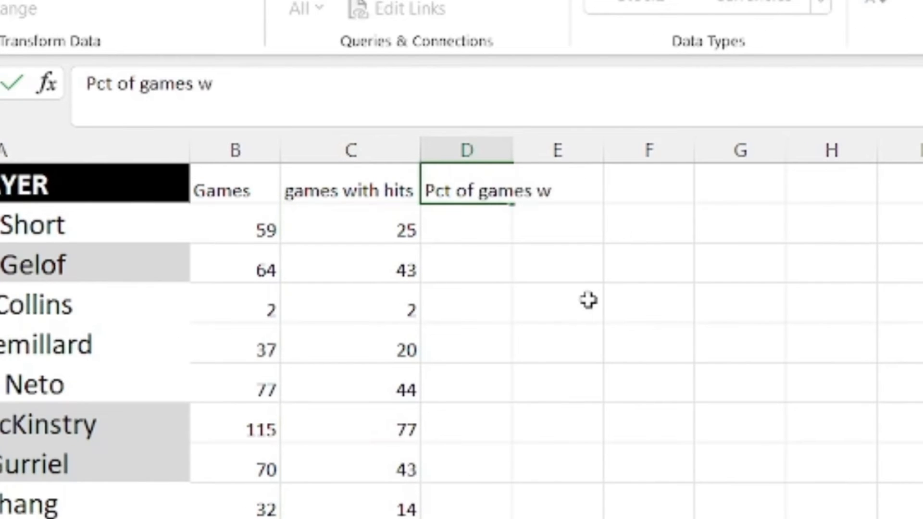
text(ith a hit)
key(Return)
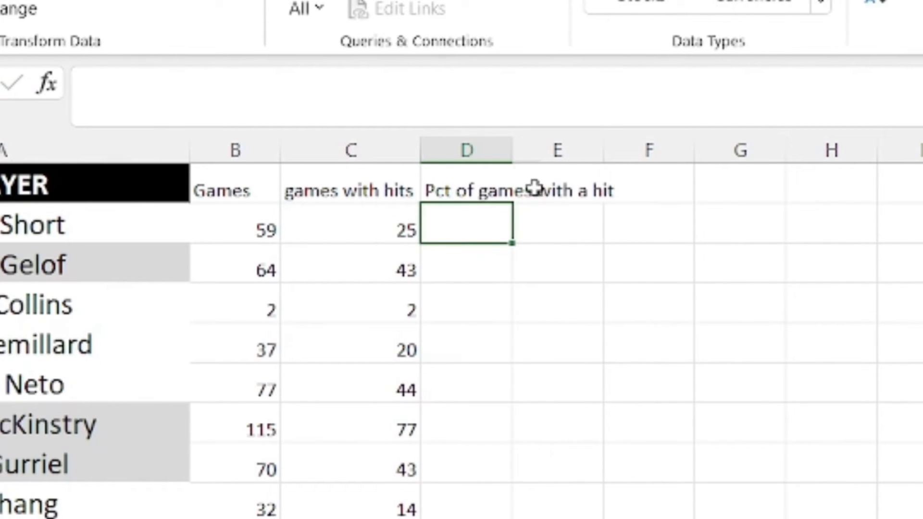
double_click(513, 140)
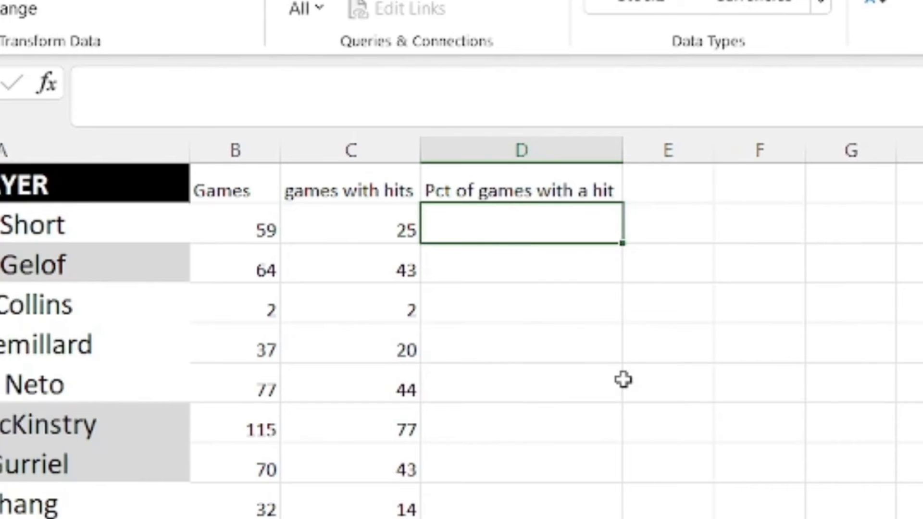
In D2, calculate the share of games with a hit using =C2/B2.
text(=)
key(Left)
text(/)
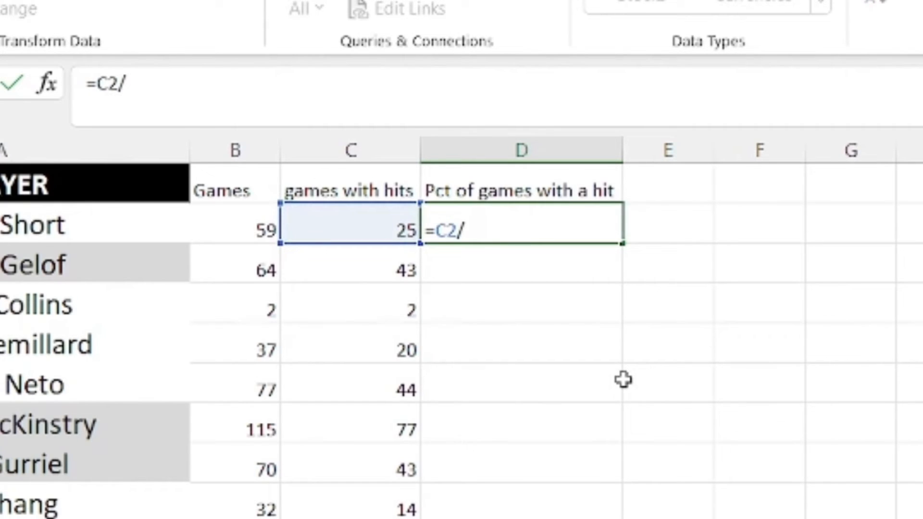
key(Left)
key(Left)
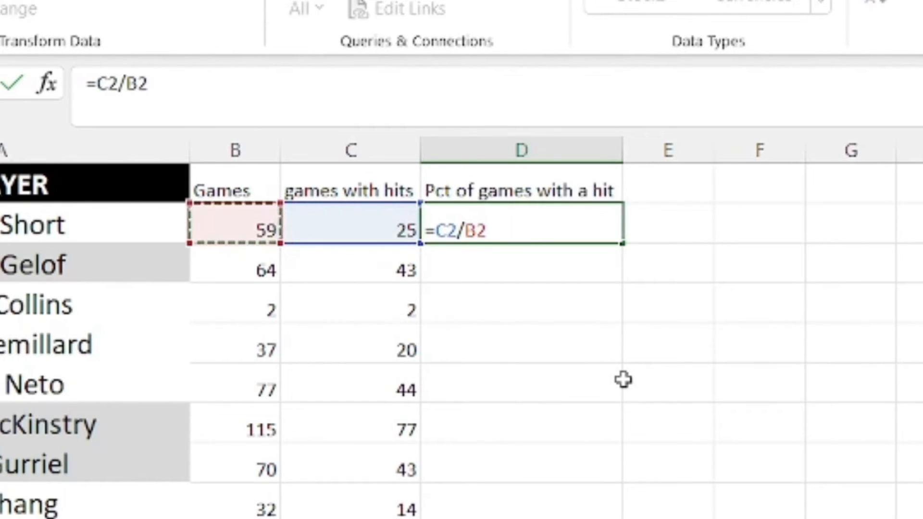
key(Return)
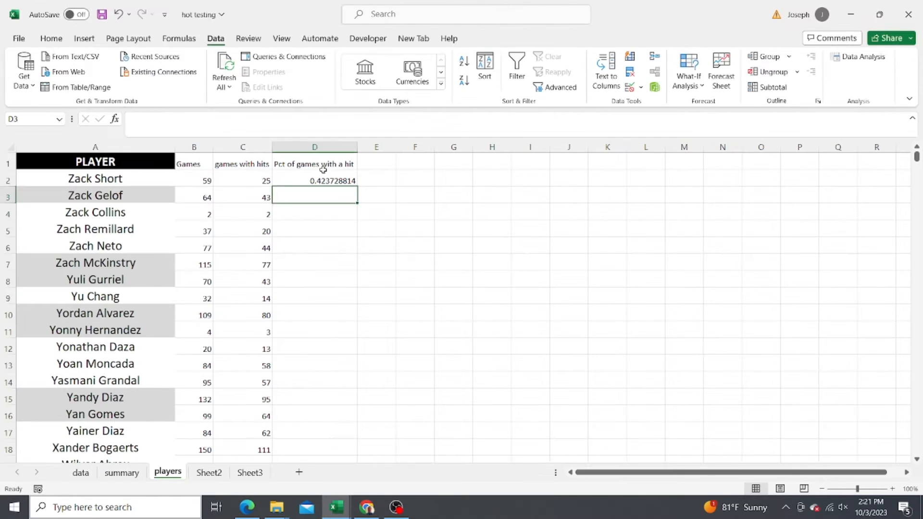
Format D2 as a percentage and fill its formula down the column for every listed player.
click(537, 216)
click(53, 38)
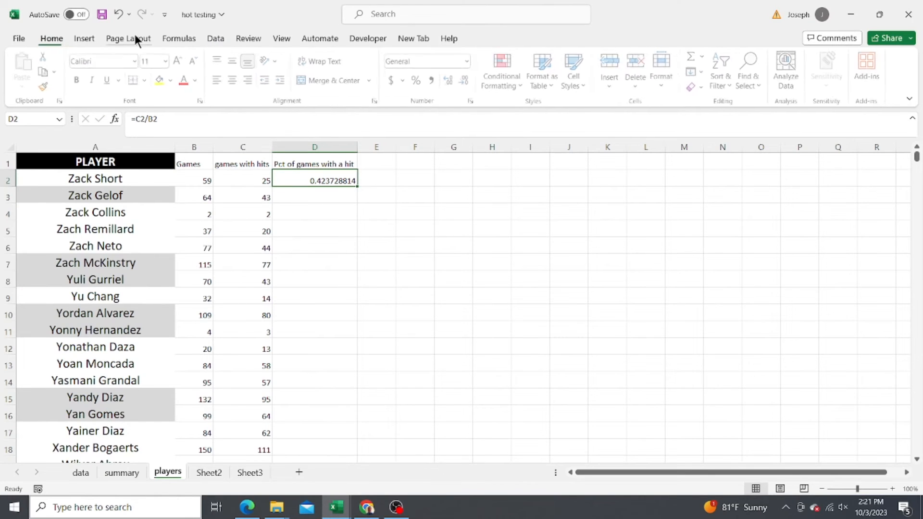
click(417, 83)
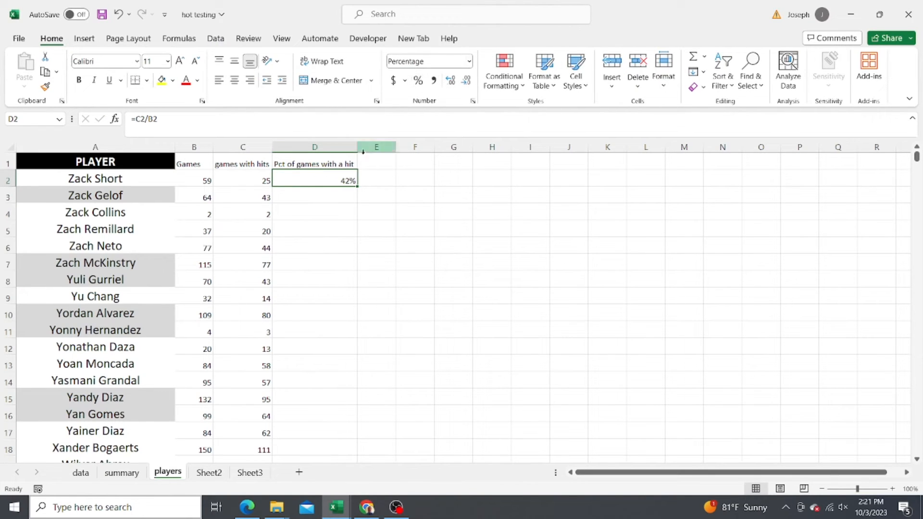
double_click(358, 187)
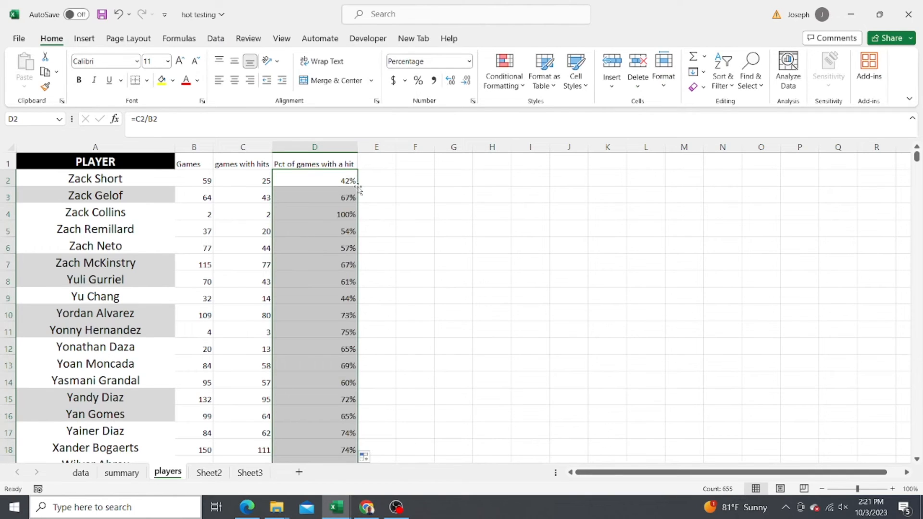
click(381, 292)
click(313, 333)
Turn on filters for the header row and filter Games to values greater than 25.
click(195, 164)
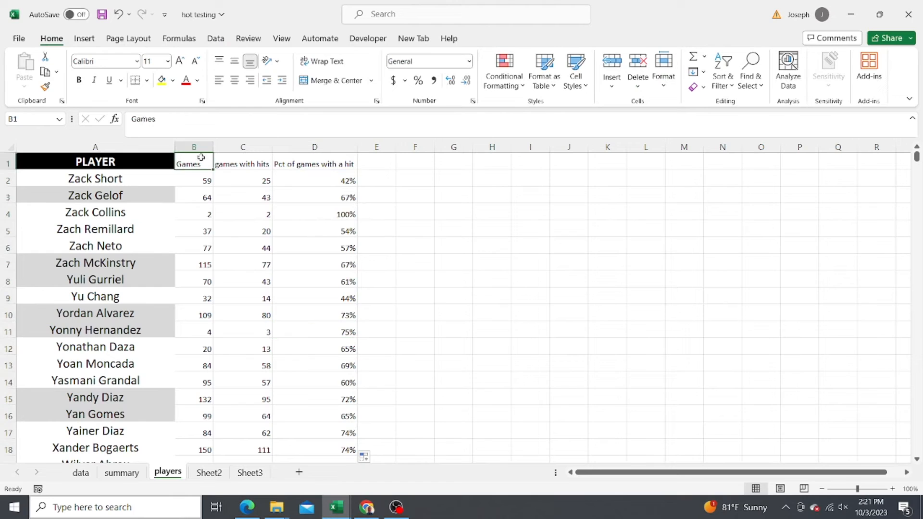
click(214, 38)
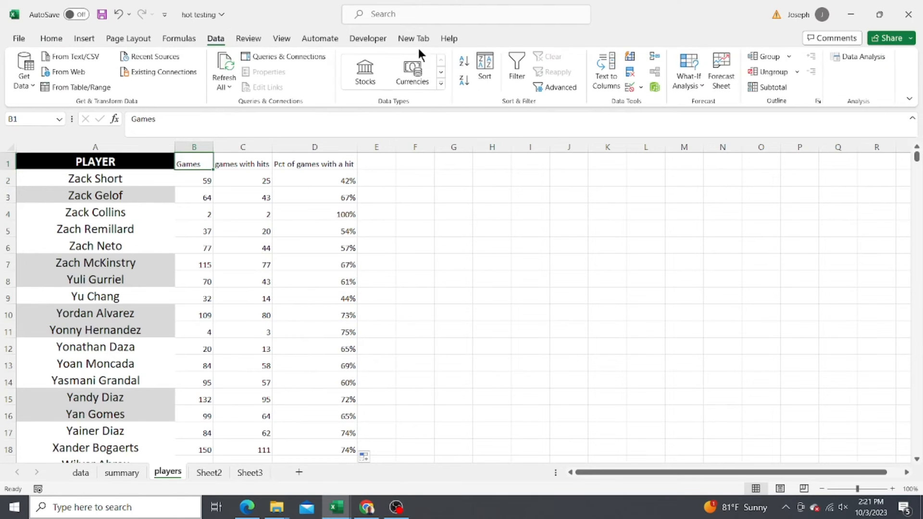
click(516, 68)
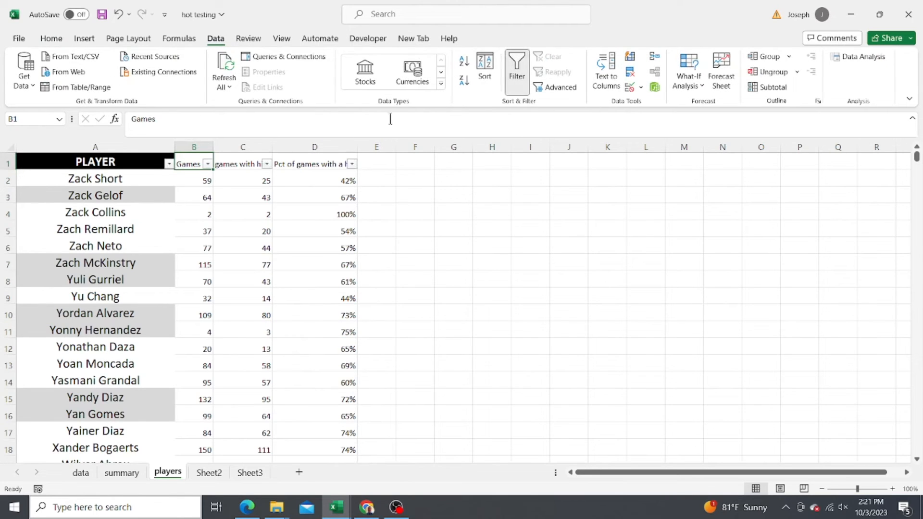
click(208, 165)
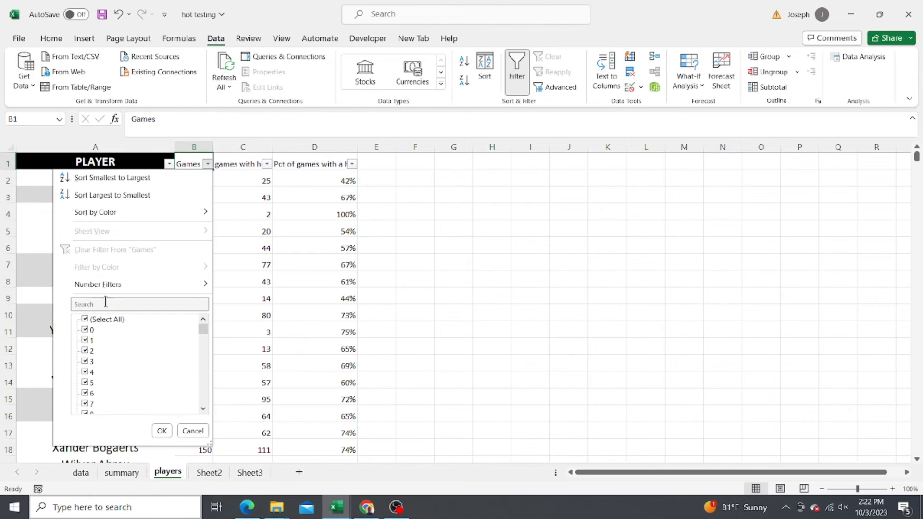
scroll(199, 327, down, 2)
drag(203, 333, 206, 298)
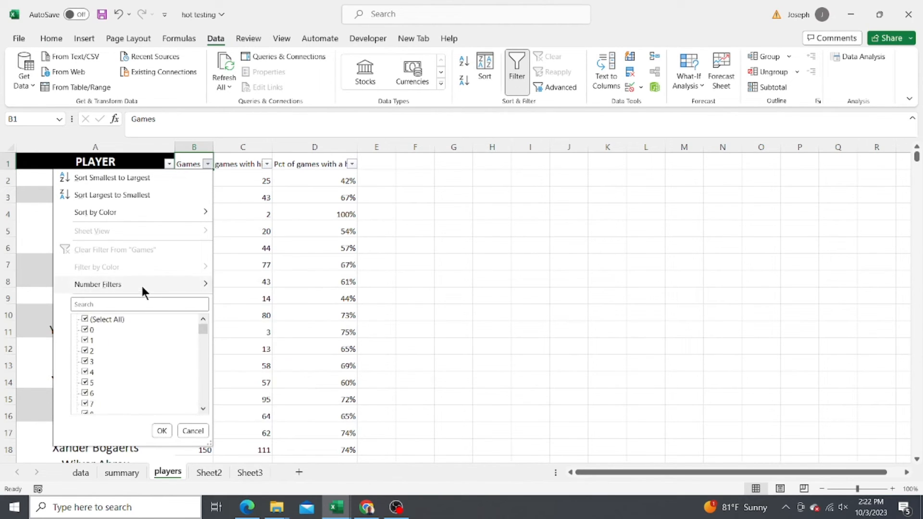
mouse_move(141, 284)
click(253, 319)
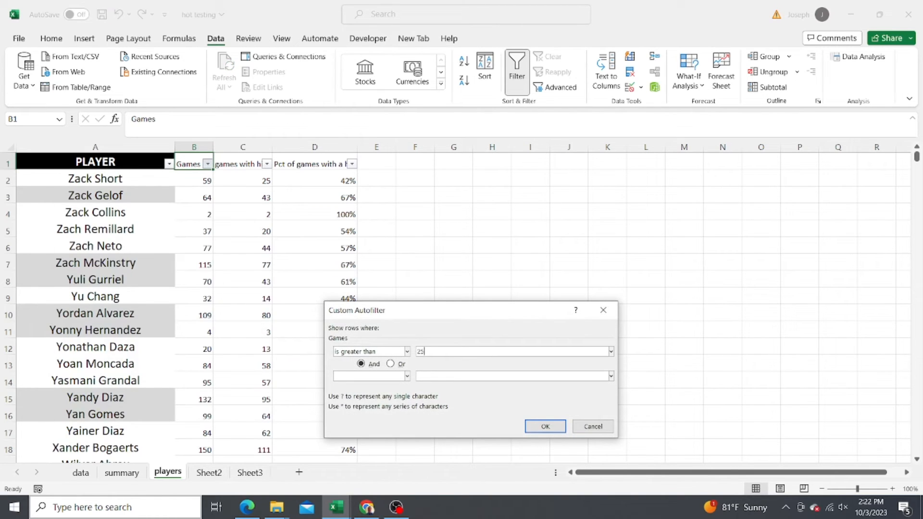
text(25)
click(544, 426)
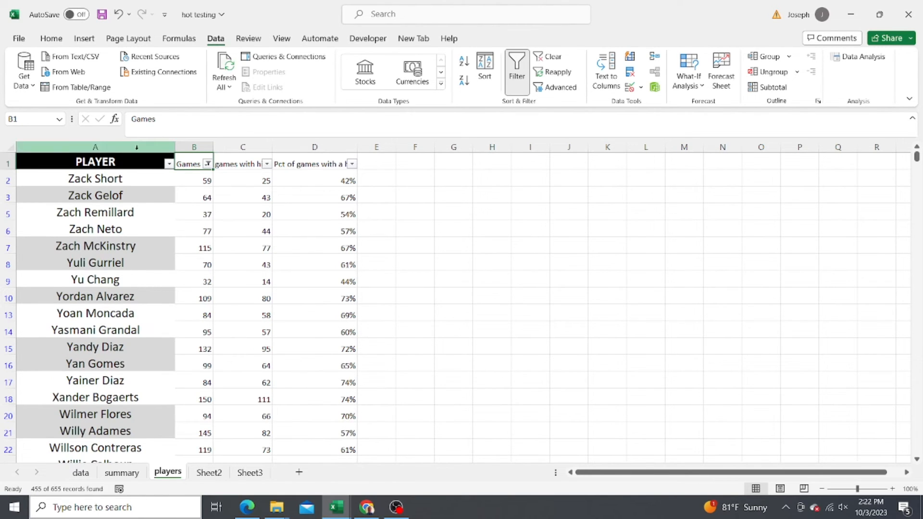
click(130, 147)
click(252, 180)
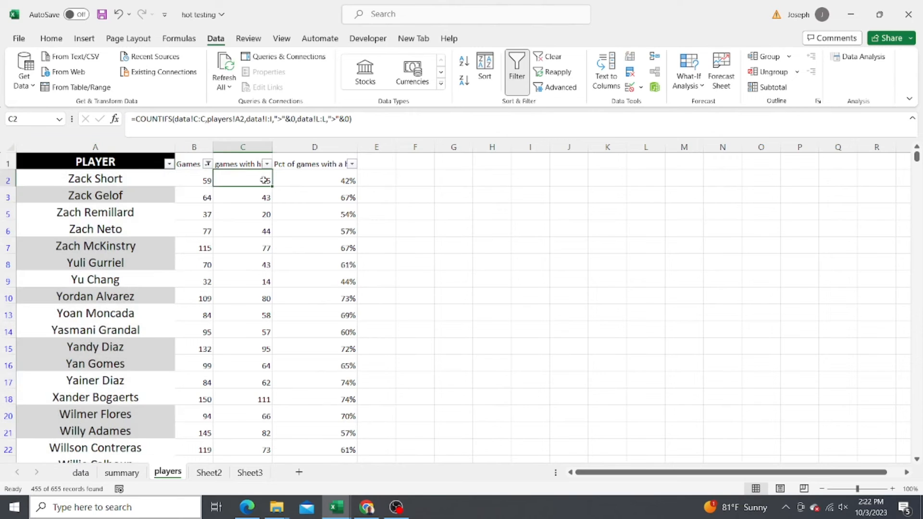
Filter "Pct of games with a hit" to values less than .38.
click(353, 164)
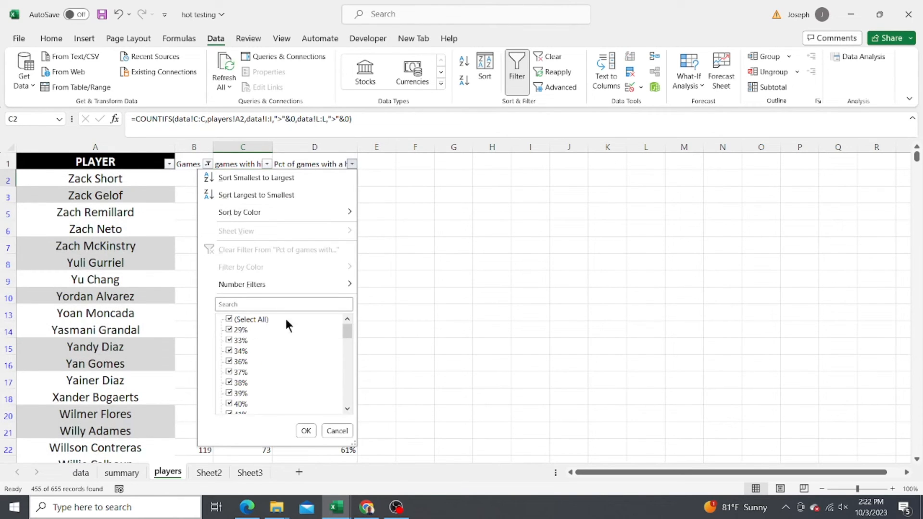
mouse_move(346, 328)
mouse_down()
mouse_move(349, 395)
mouse_move(342, 328)
mouse_up()
mouse_move(276, 281)
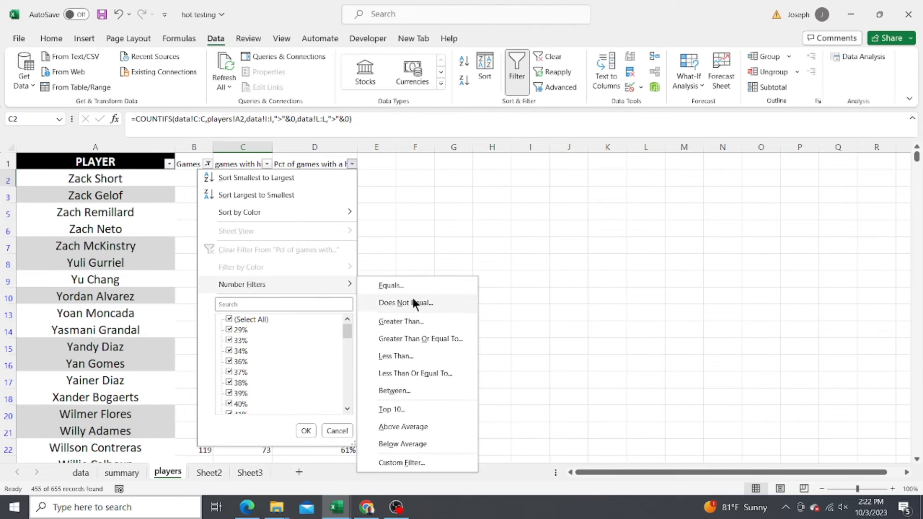
click(409, 355)
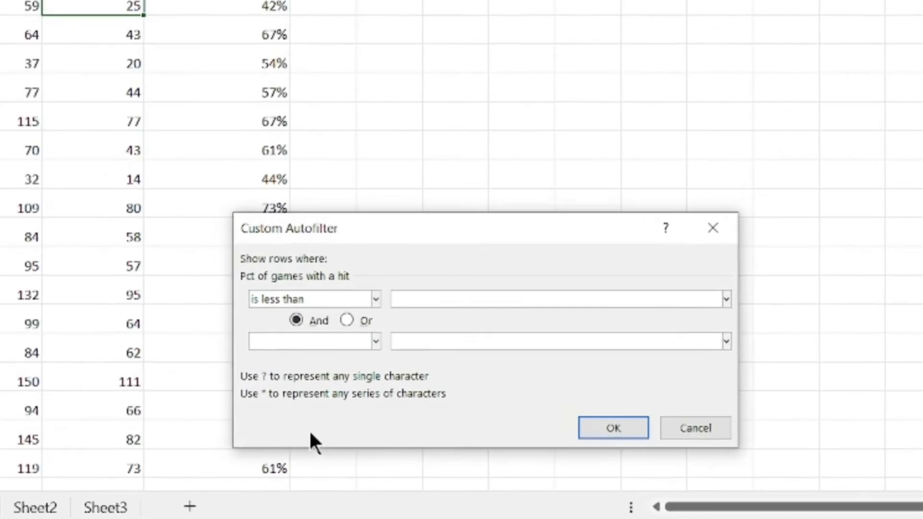
text(.38)
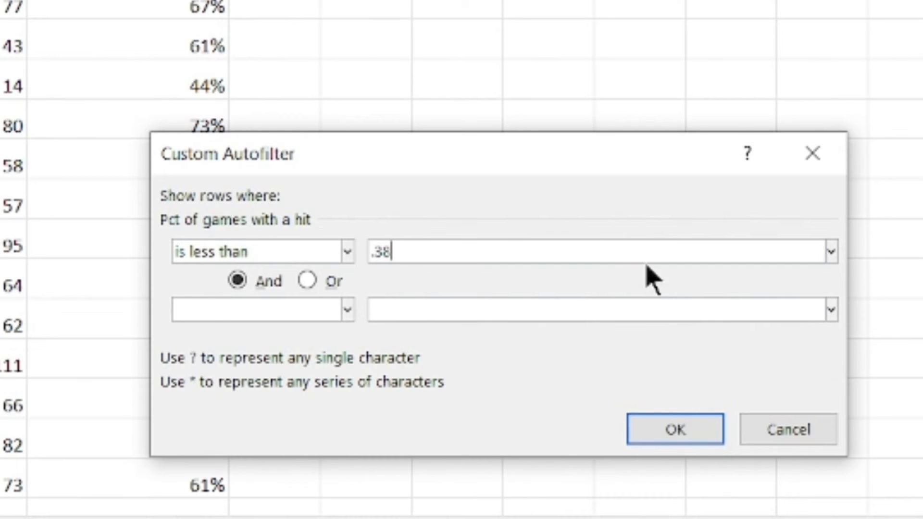
click(687, 437)
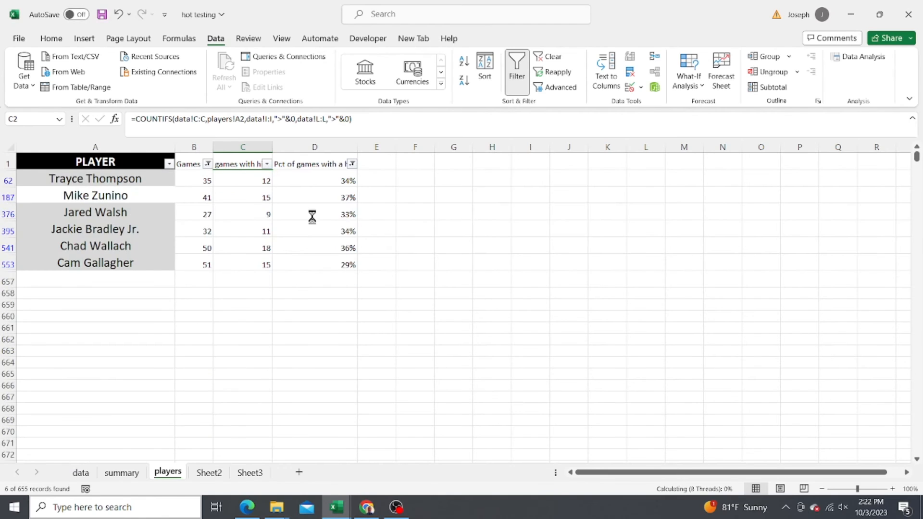
Examine the hit-game percentages of the players who fall under the low cutoff.
click(312, 215)
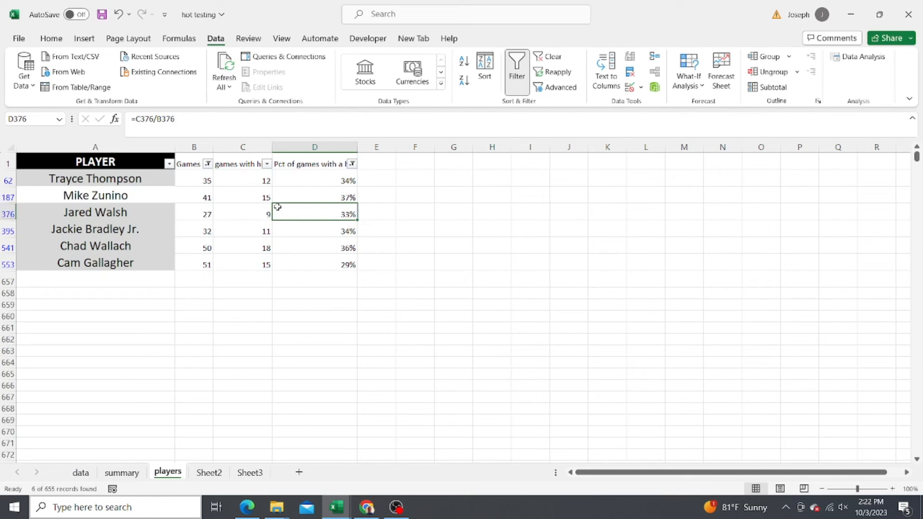
click(330, 195)
click(318, 231)
click(319, 246)
click(319, 202)
click(323, 181)
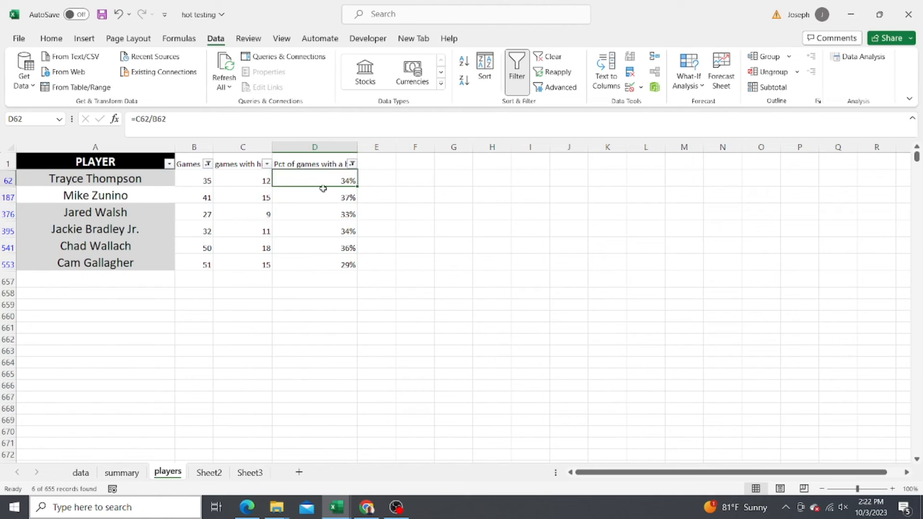
click(319, 214)
click(316, 247)
click(314, 264)
click(313, 224)
click(310, 194)
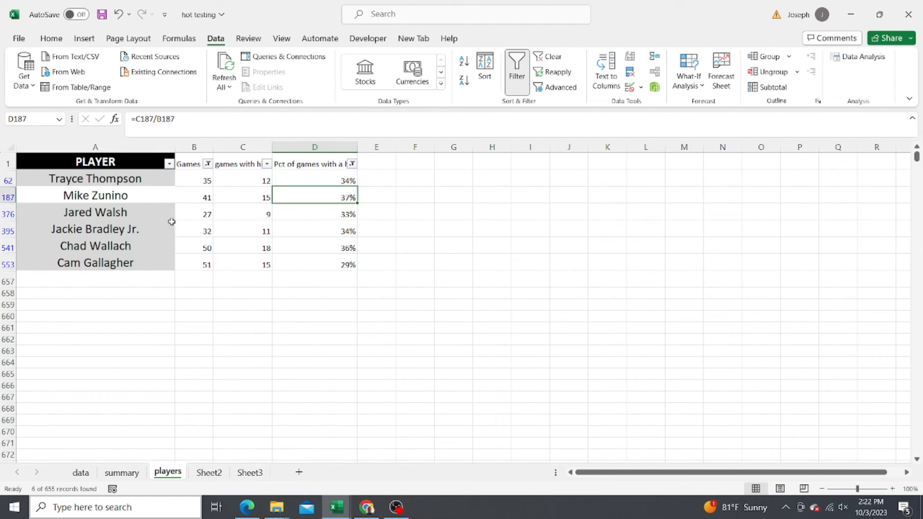
click(315, 235)
click(304, 261)
Replace the less-than condition on "Pct of games with a hit" with a greater-than filter that isolates the highest percentages.
click(352, 164)
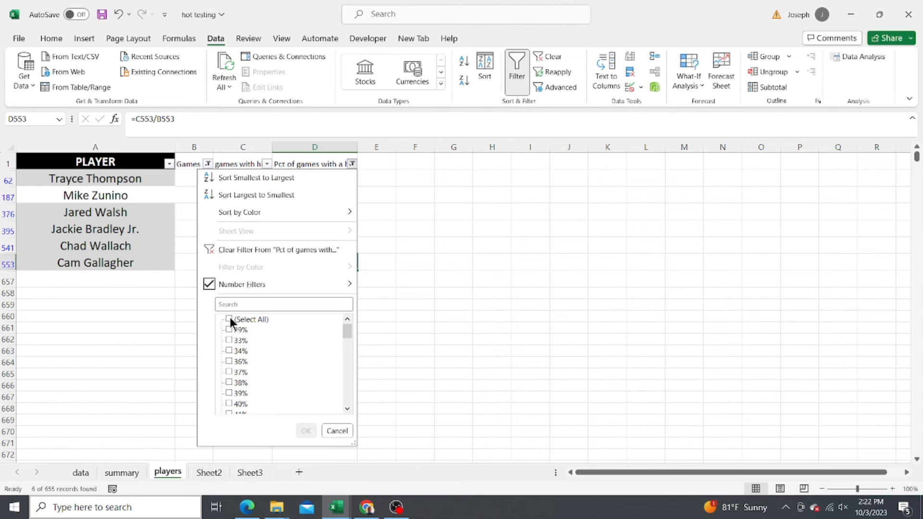
click(237, 284)
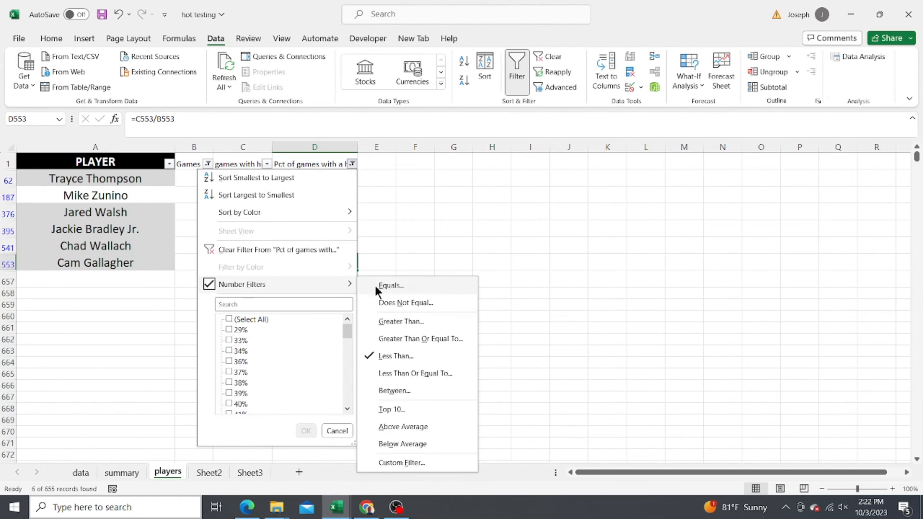
click(400, 322)
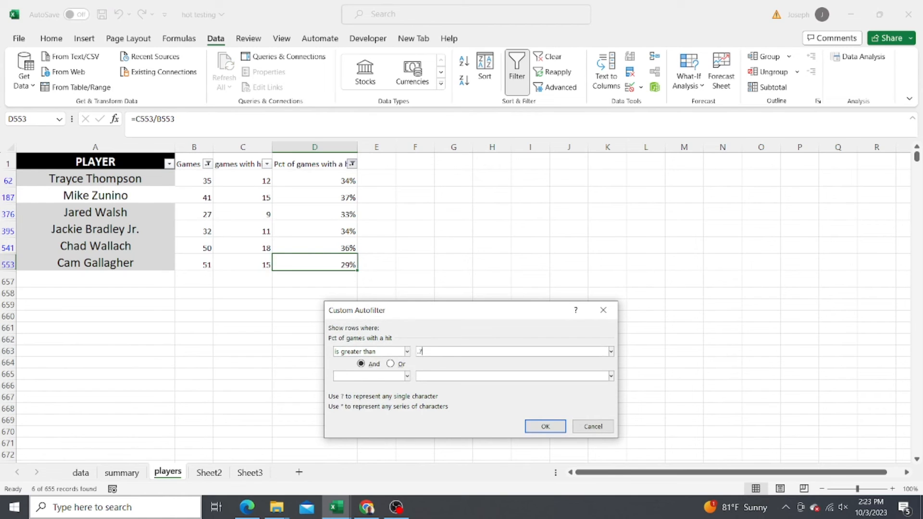
click(550, 426)
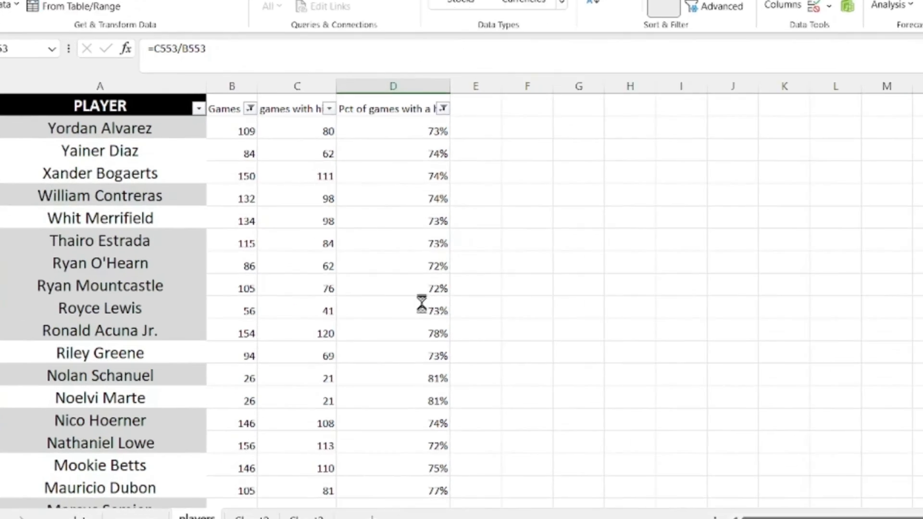
Go down the filtered high-percentage players and review each one's share of games with a hit.
click(324, 292)
click(317, 368)
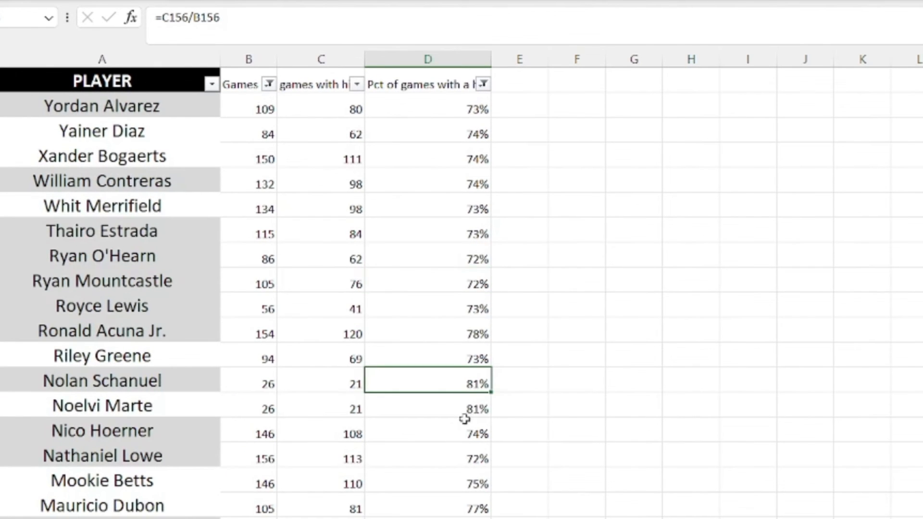
click(435, 409)
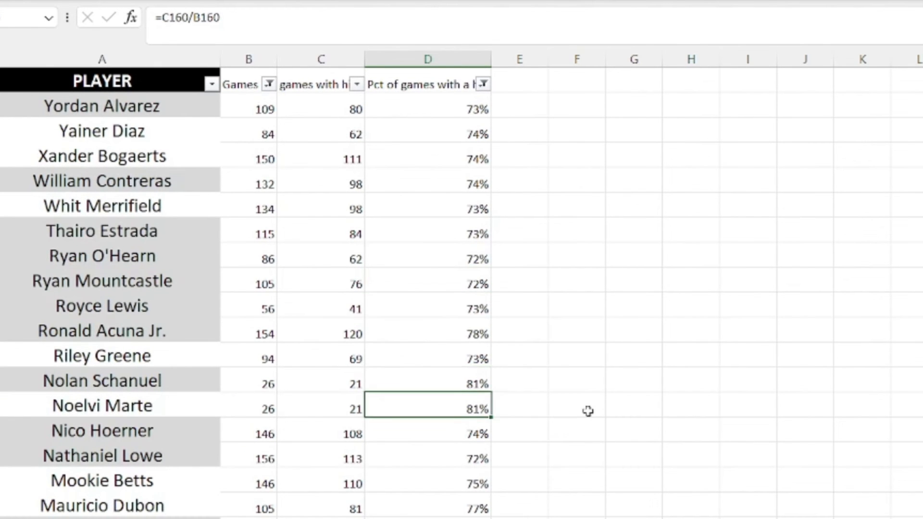
key(Down)
key(Down)
key(Down)
key(Down)
key(Down)
key(Down)
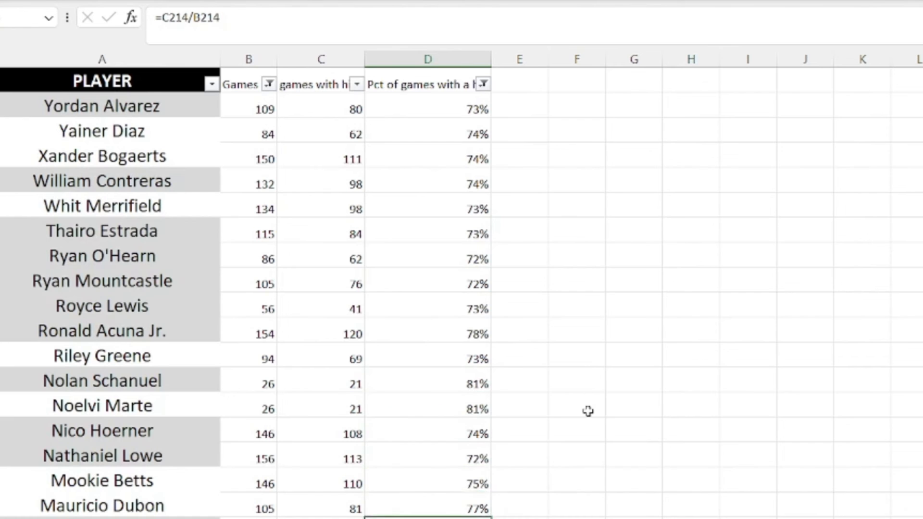
key(Down)
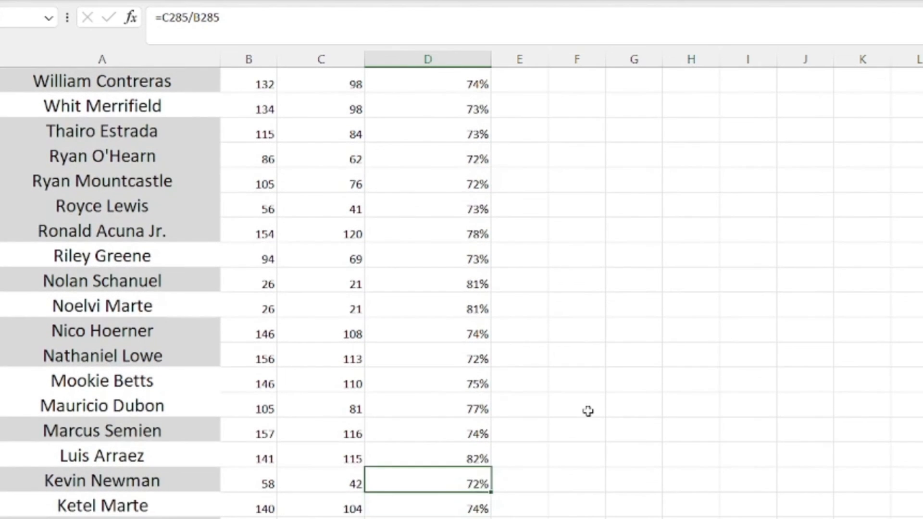
key(Down)
key(Down)
key(Down)
key(Down)
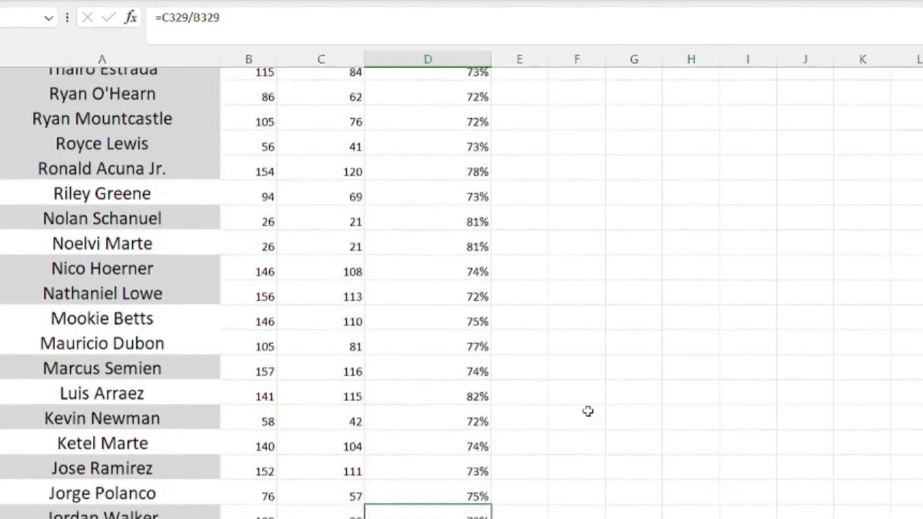
Review the filtered high-percentage players again from row 329 back up to row 156, comparing their shares of games with a hit.
key(Up)
key(Up)
key(Up)
key(Up)
key(Up)
key(Up)
key(Up)
key(Up)
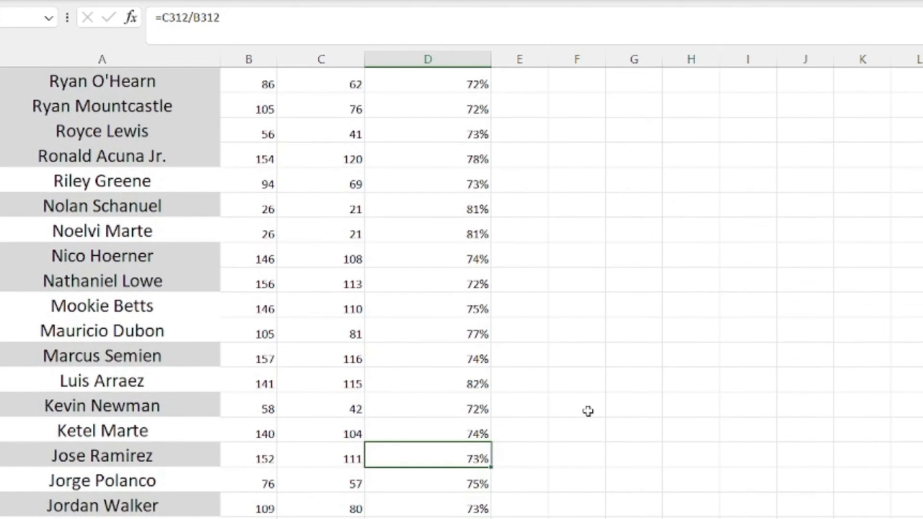
key(Up)
key(Up)
key(Up)
key(Up)
key(Up)
key(Up)
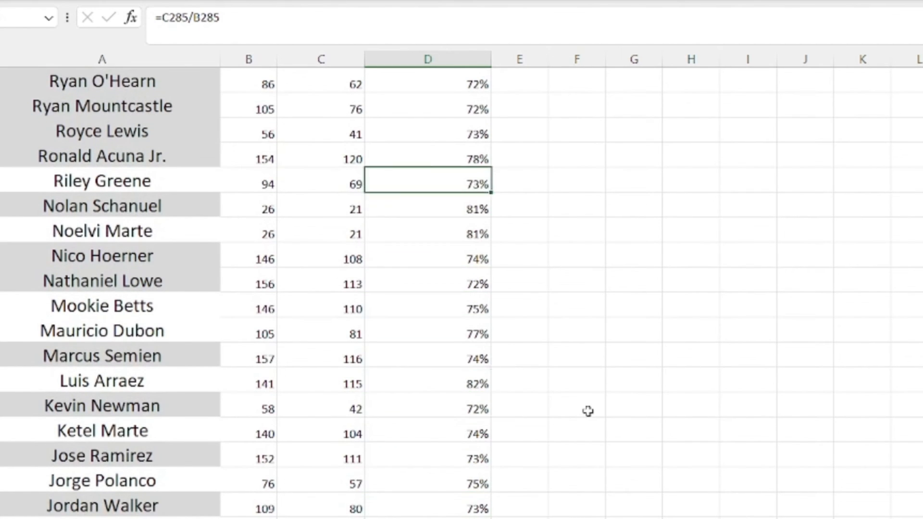
key(Down)
key(Down)
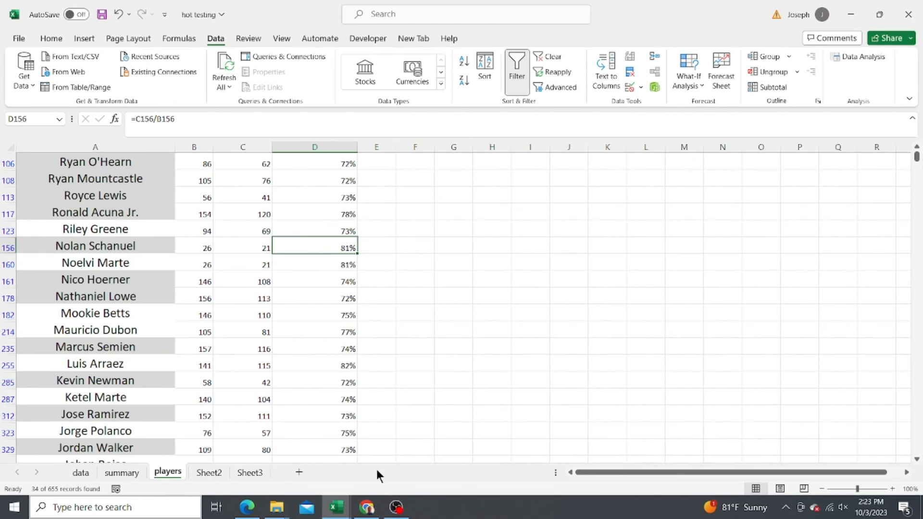
Recheck the hit-game percentages upward from row 323 and return to the "Pct of games with a hit" header.
click(339, 436)
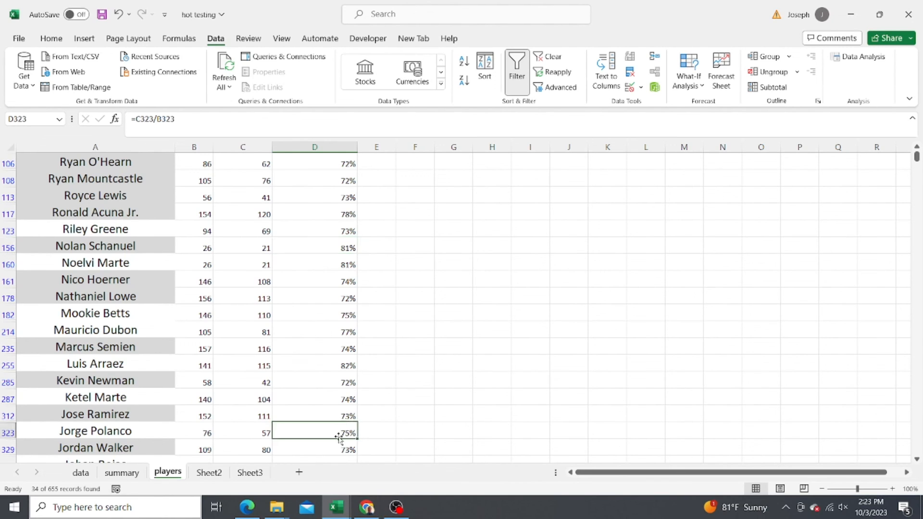
key(Up)
key(Up)
key(Up)
key(Up)
key(Up)
key(Up)
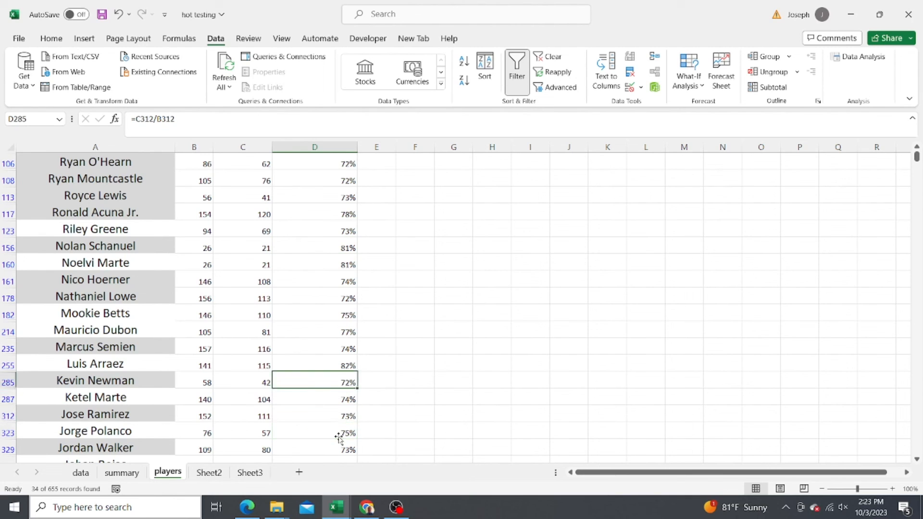
key(ctrl+Up)
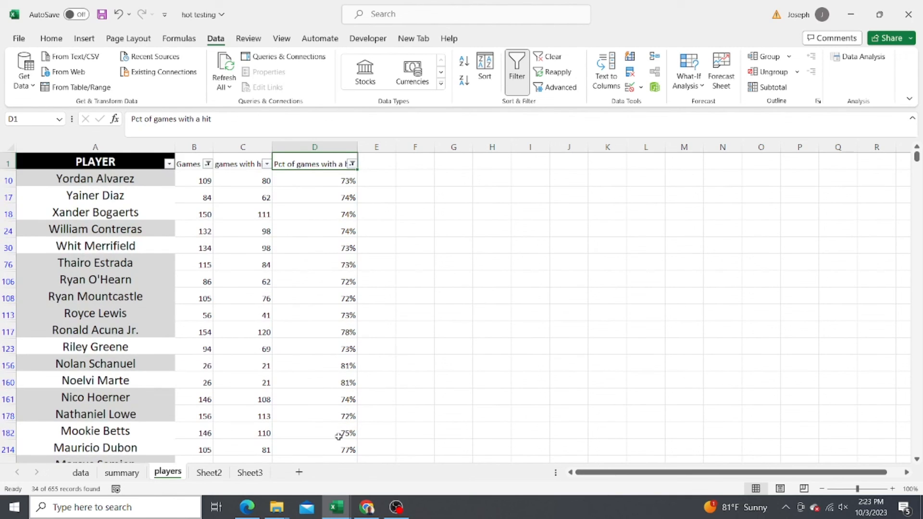